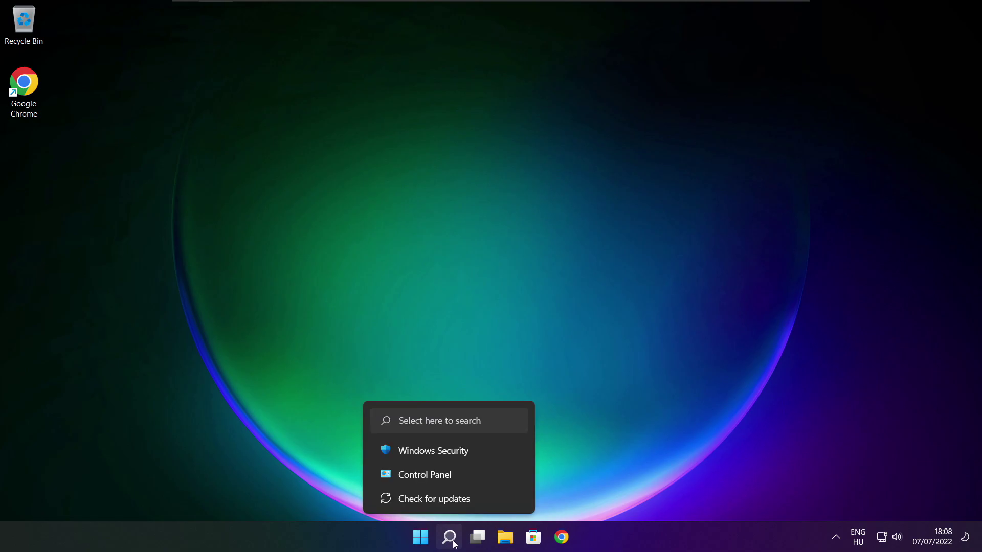
Search Windows for 'device manager'.
{"action": "left_click", "coordinate": [450, 537]}
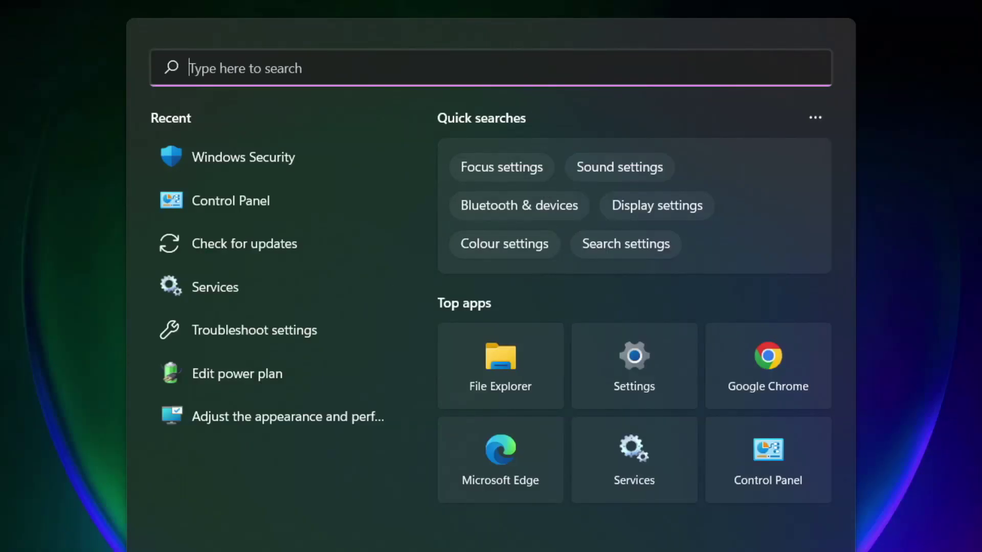
{"action": "type", "text": "devic"}
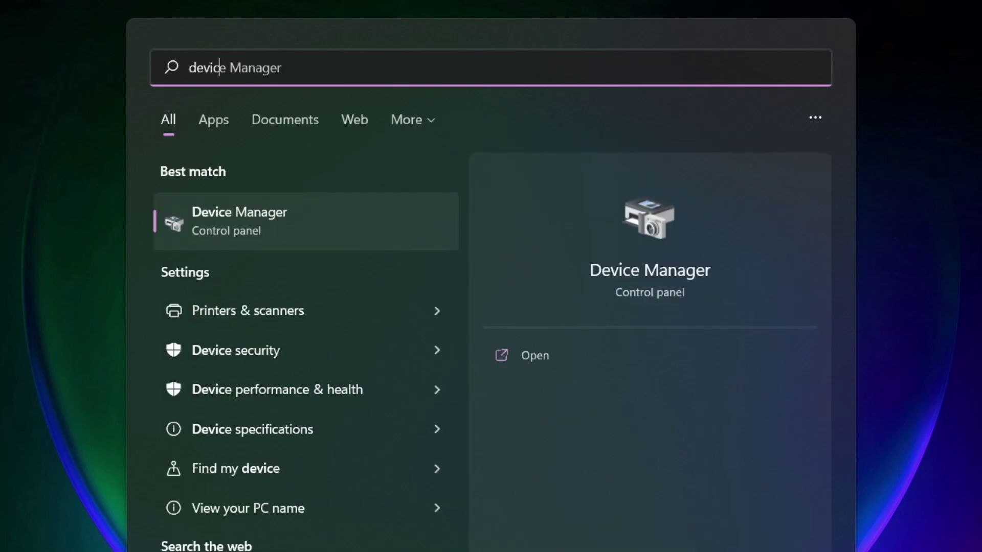
{"action": "type", "text": "e manager"}
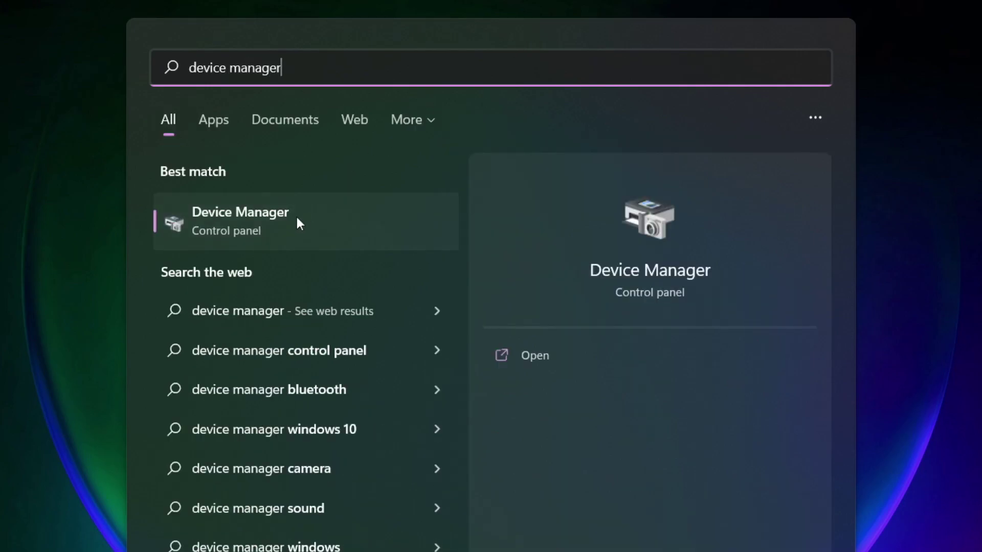
Launch Device Manager maximized and auto-search drivers for the VMware SVGA 3D display adapter.
{"action": "left_click", "coordinate": [361, 230]}
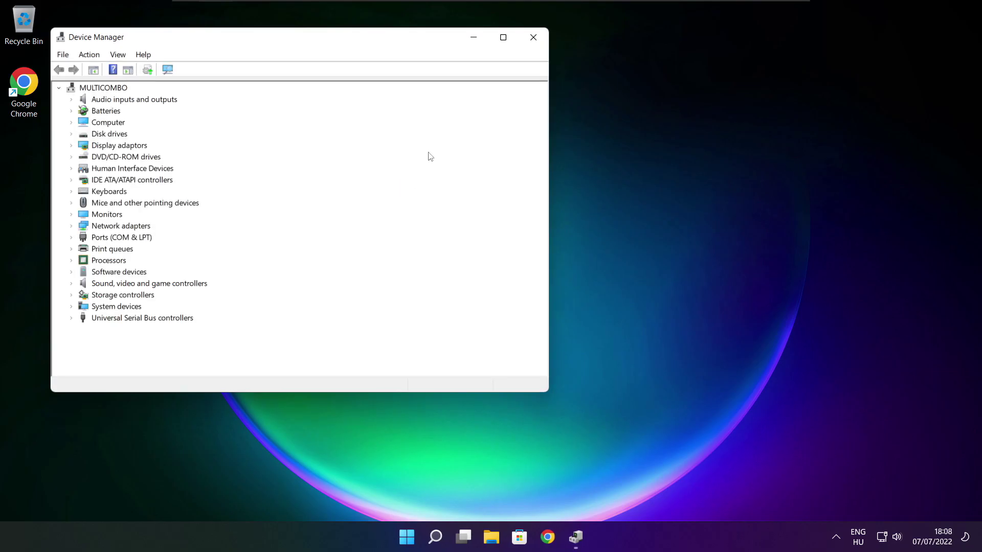
{"action": "left_click", "coordinate": [503, 38]}
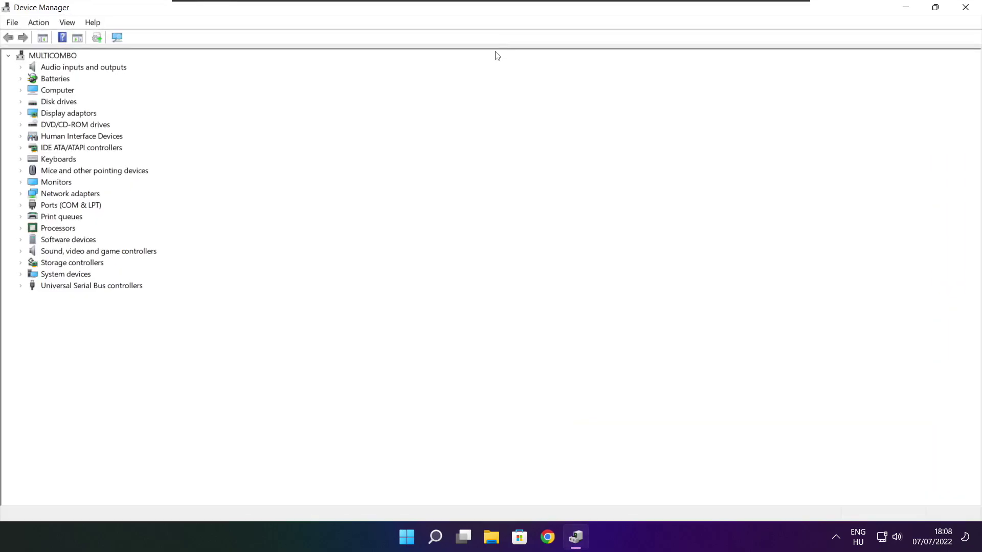
{"action": "left_click", "coordinate": [33, 114]}
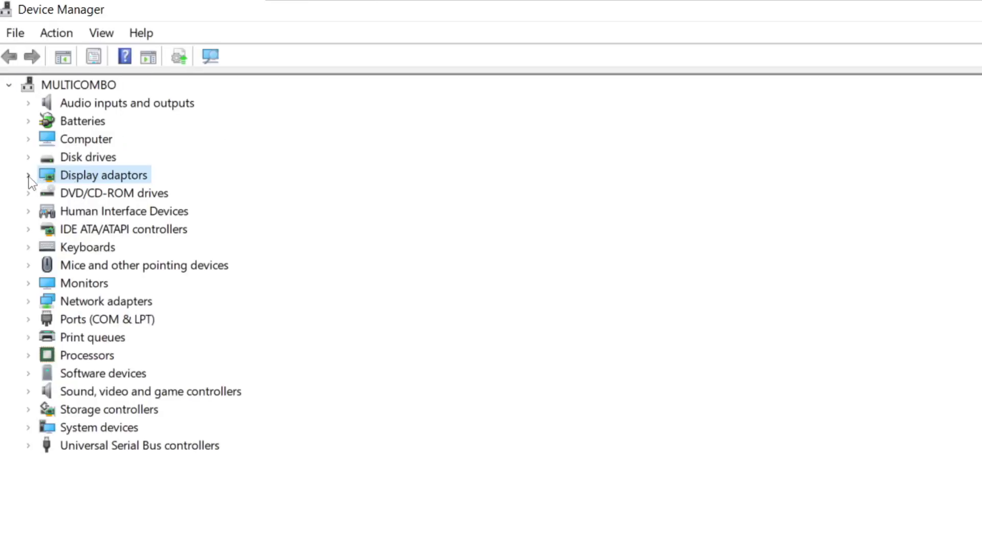
{"action": "left_click", "coordinate": [29, 176]}
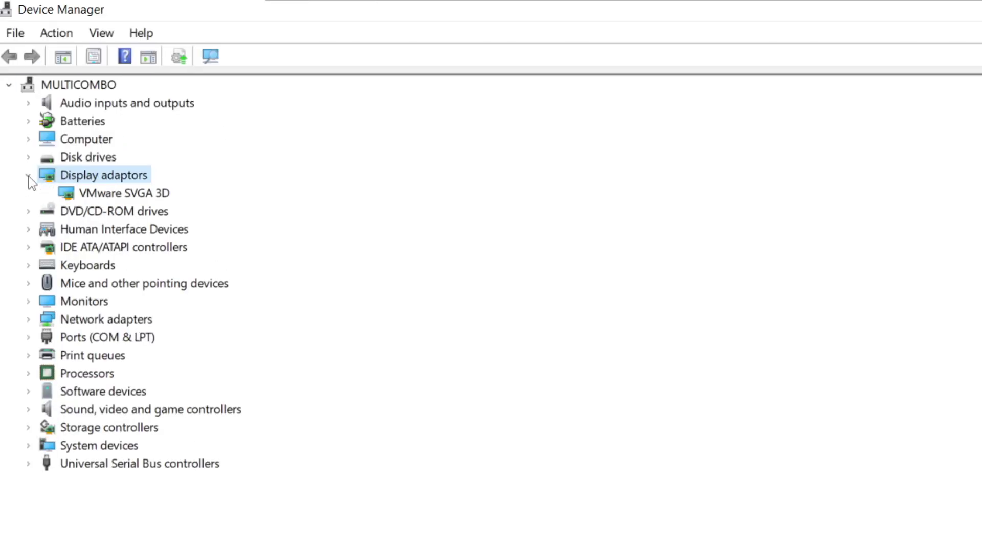
{"action": "left_click", "coordinate": [128, 194]}
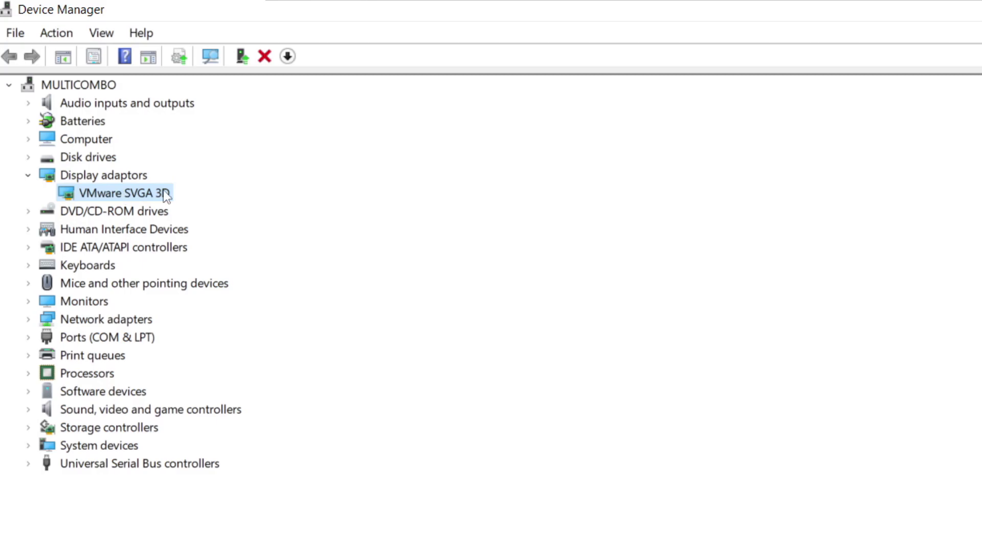
{"action": "right_click", "coordinate": [106, 195]}
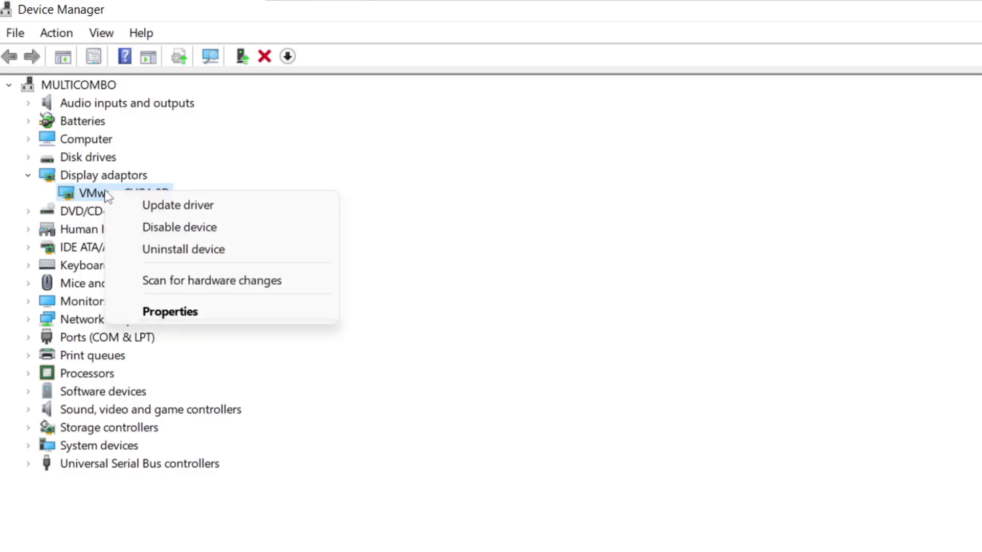
{"action": "left_click", "coordinate": [219, 205]}
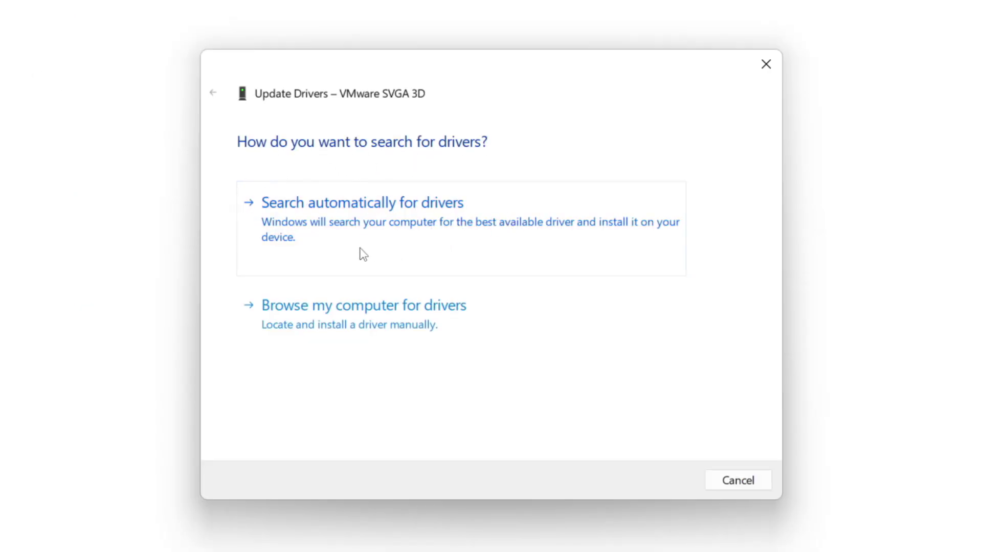
{"action": "left_click", "coordinate": [430, 227]}
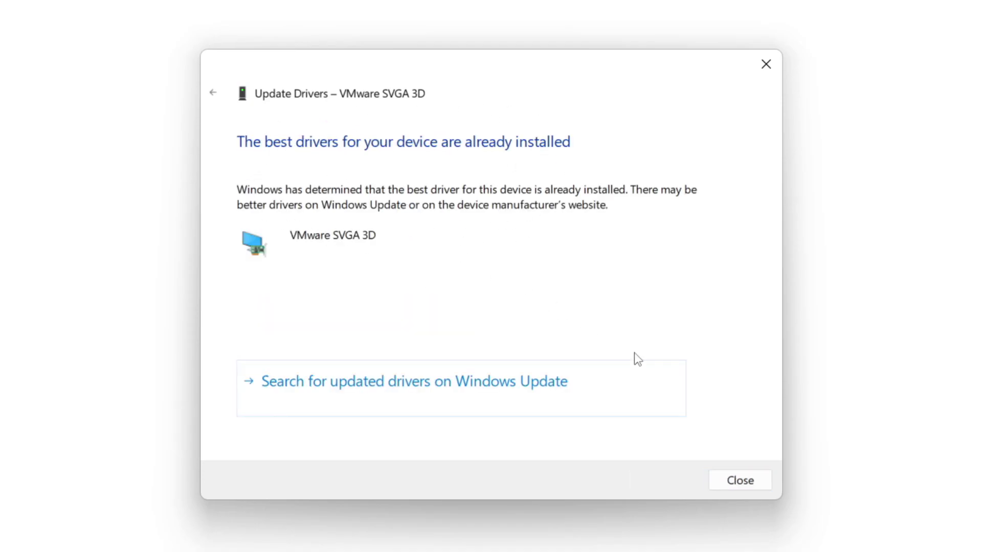
Auto-search drivers for the High Definition Audio Device, then close Device Manager.
{"action": "left_click", "coordinate": [740, 482]}
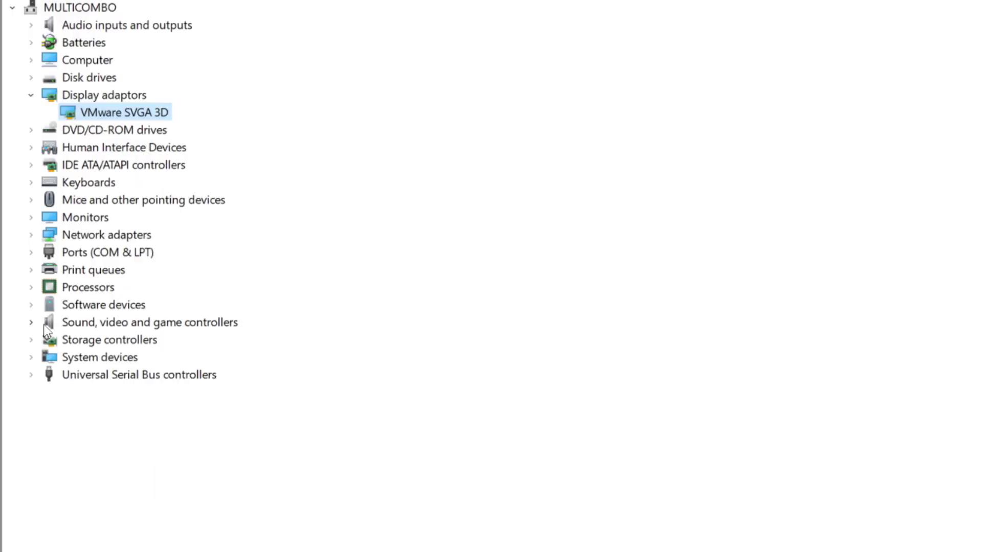
{"action": "left_click", "coordinate": [44, 325]}
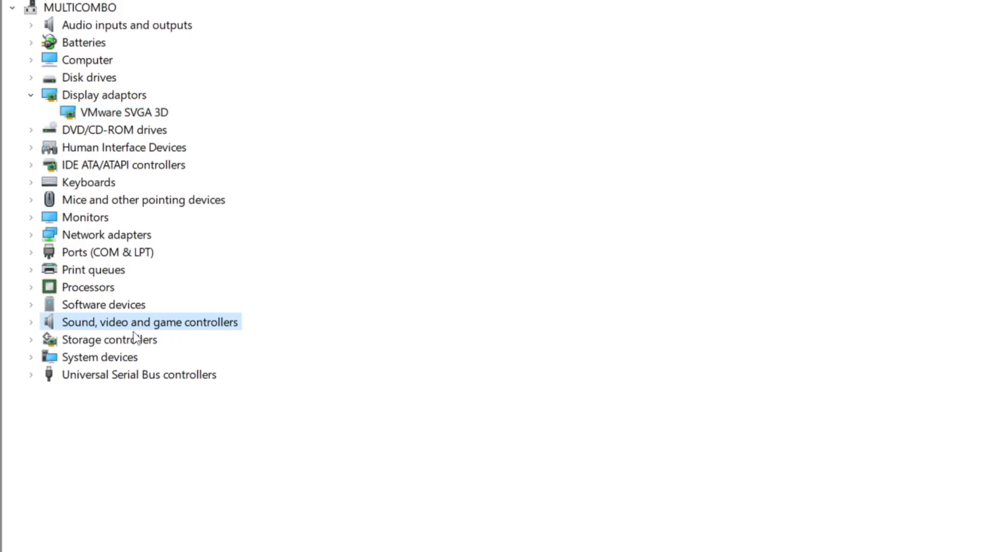
{"action": "left_click", "coordinate": [32, 325]}
{"action": "left_click", "coordinate": [167, 342]}
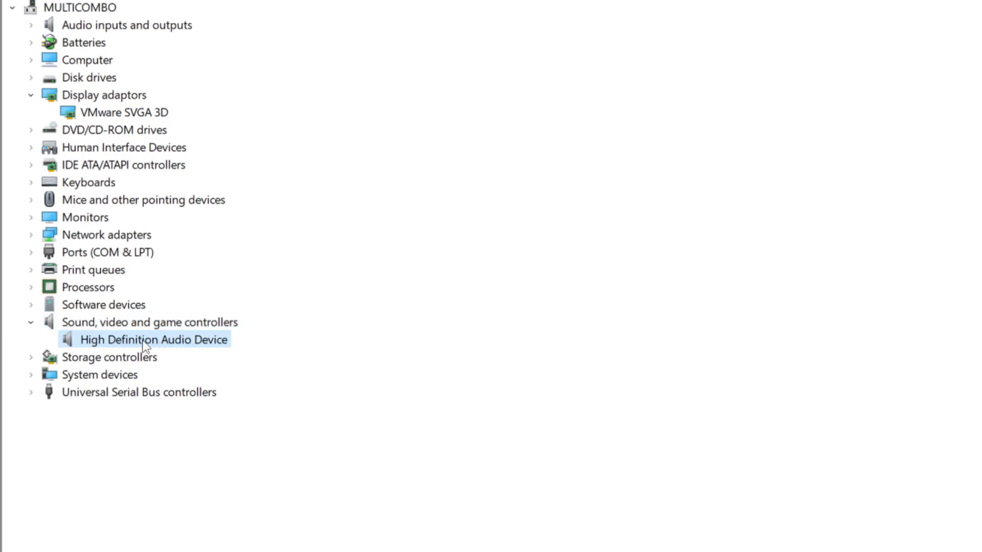
{"action": "right_click", "coordinate": [144, 346]}
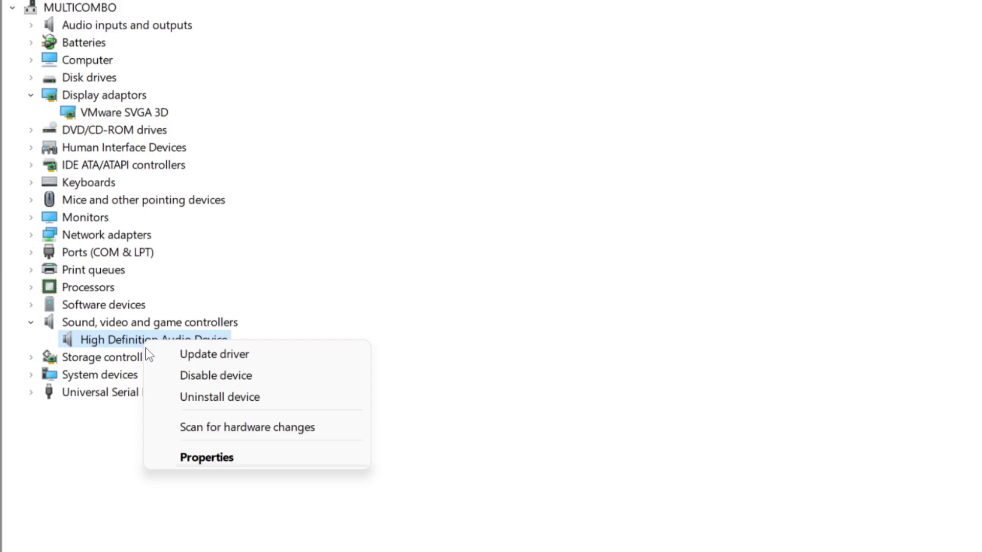
{"action": "left_click", "coordinate": [289, 358]}
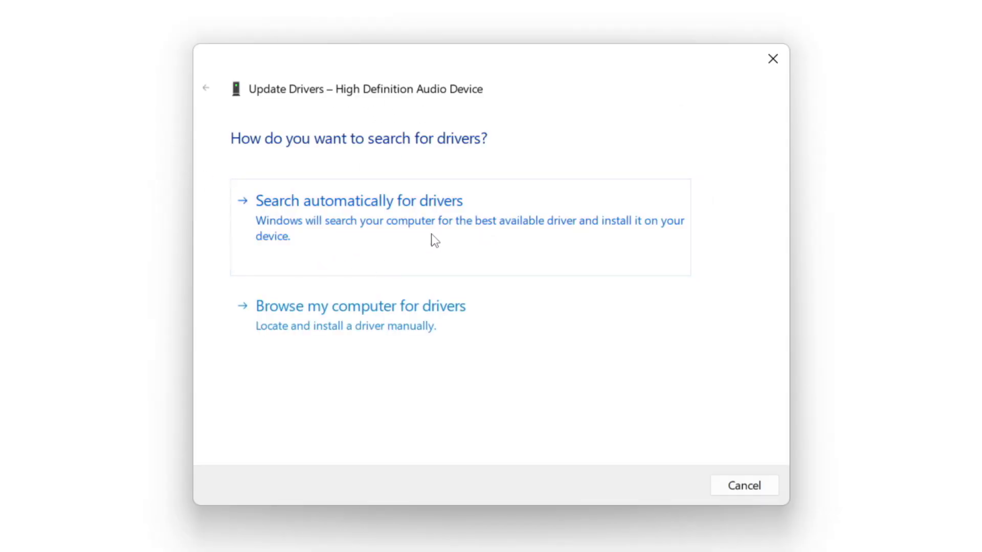
{"action": "left_click", "coordinate": [392, 225]}
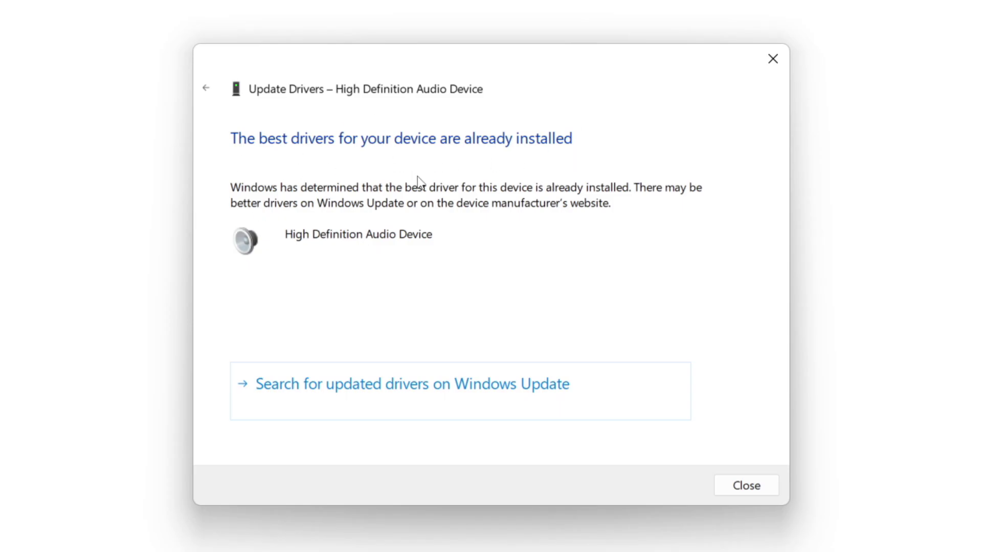
{"action": "left_click", "coordinate": [748, 486]}
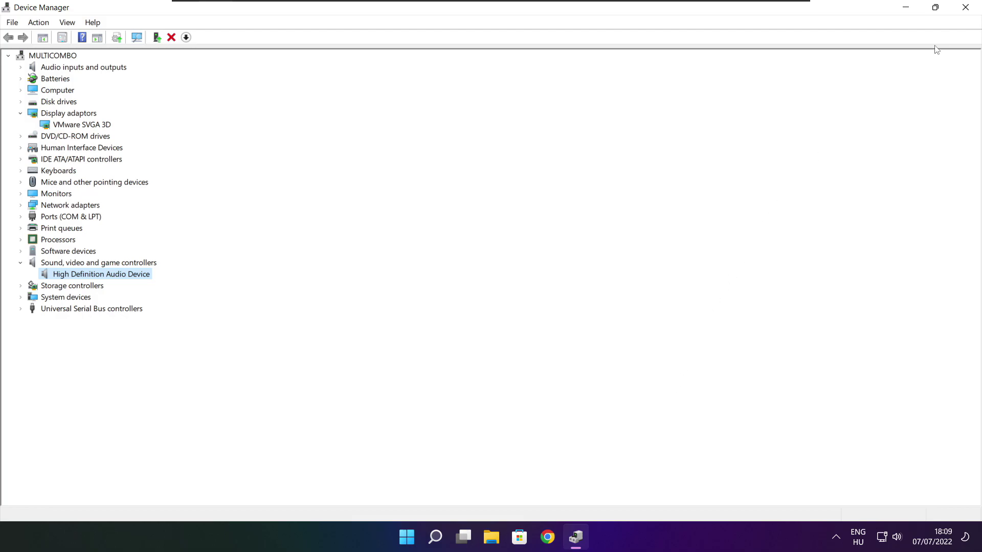
{"action": "left_click", "coordinate": [967, 7]}
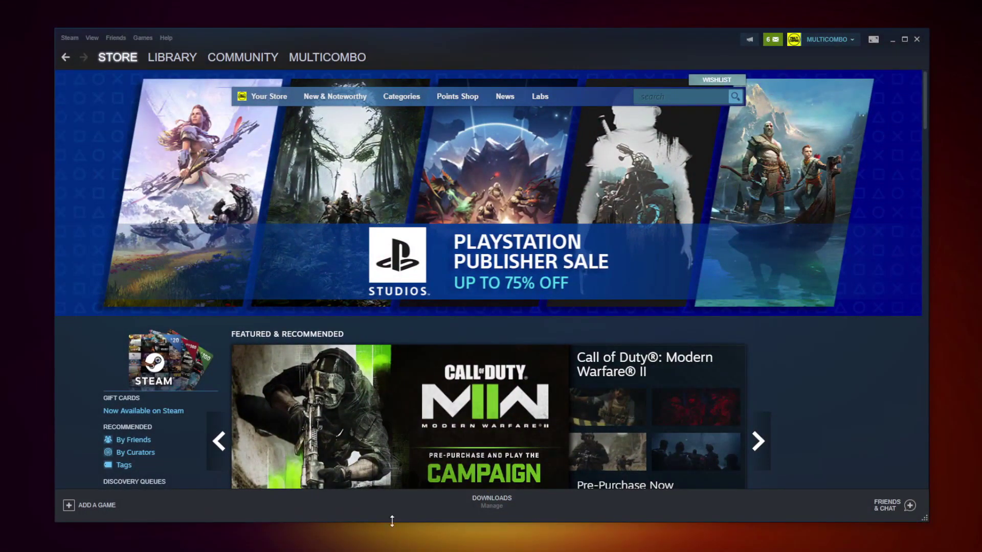
Verify NOT WORKING GAME's local files in Steam, then browse to its install folder.
{"action": "left_click", "coordinate": [169, 60]}
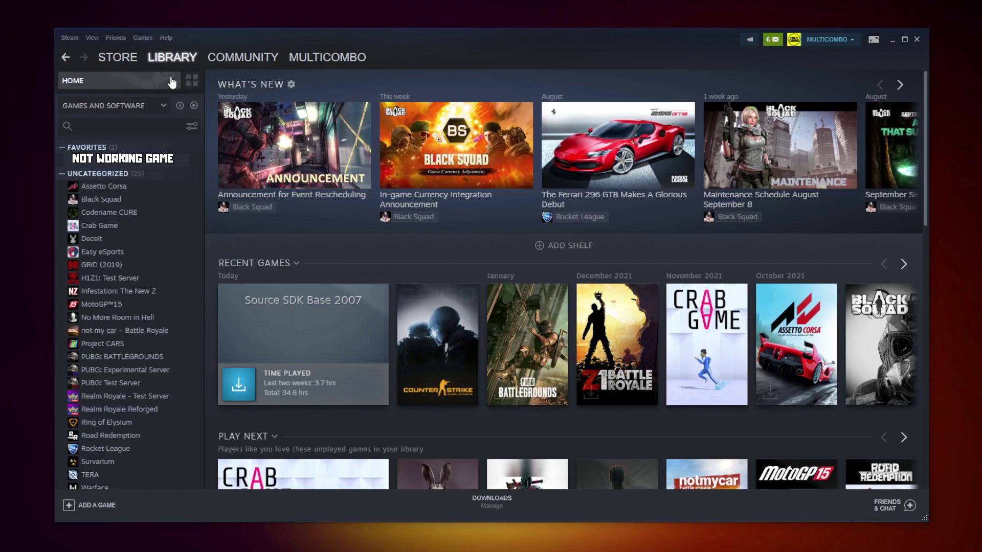
{"action": "right_click", "coordinate": [189, 160]}
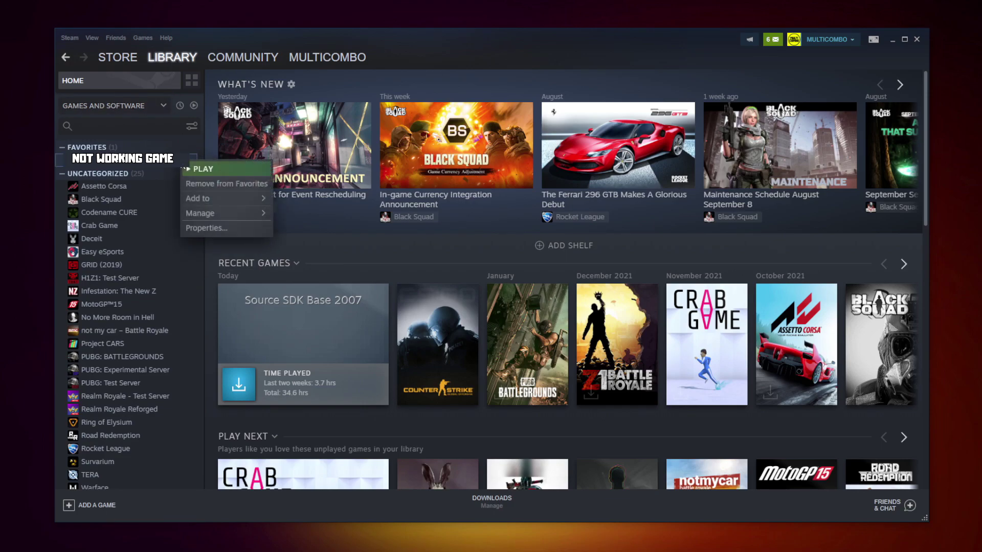
{"action": "left_click", "coordinate": [219, 226]}
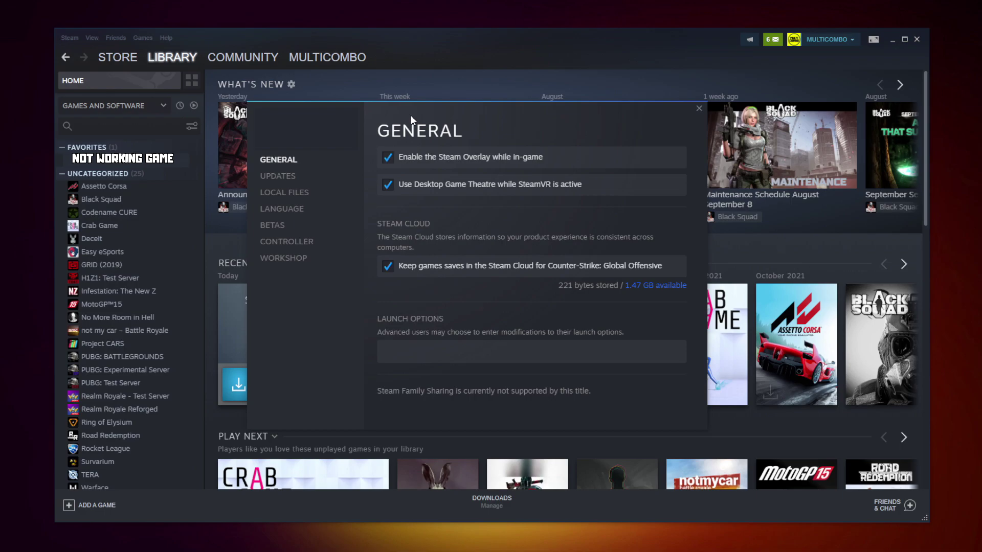
{"action": "left_click", "coordinate": [288, 195]}
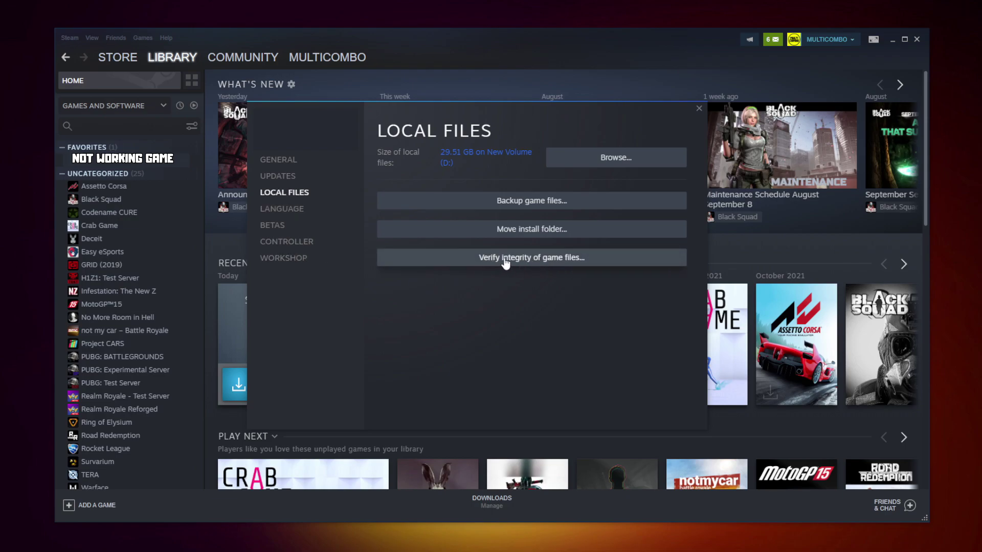
{"action": "left_click", "coordinate": [535, 260]}
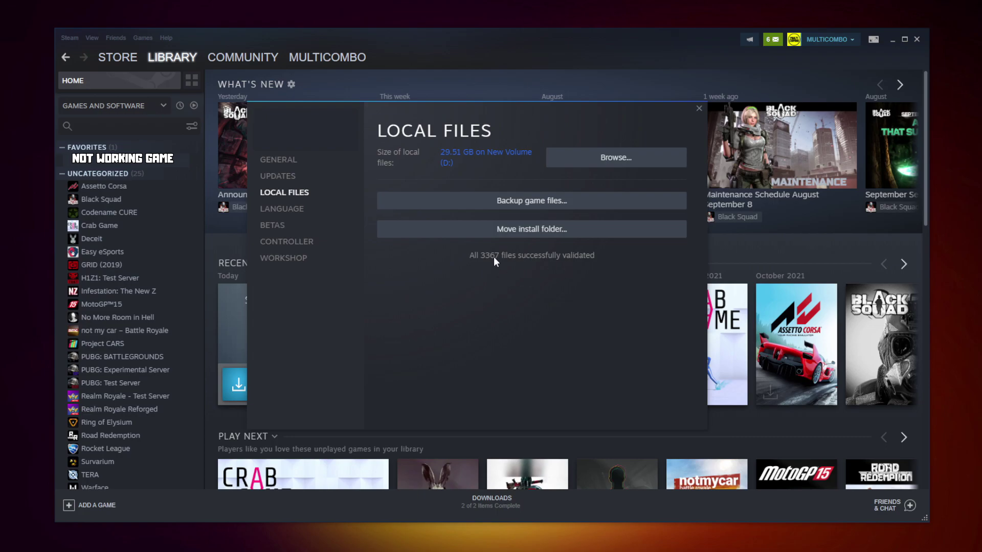
{"action": "left_click", "coordinate": [587, 163]}
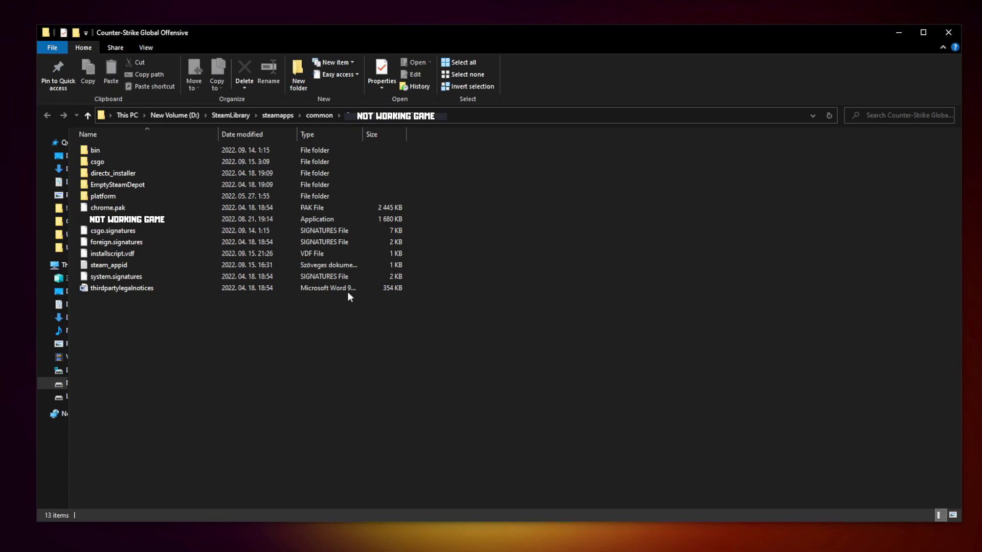
Set the game executable to Windows 8 compatibility, run as administrator, fullscreen optimizations disabled.
{"action": "left_click", "coordinate": [162, 224]}
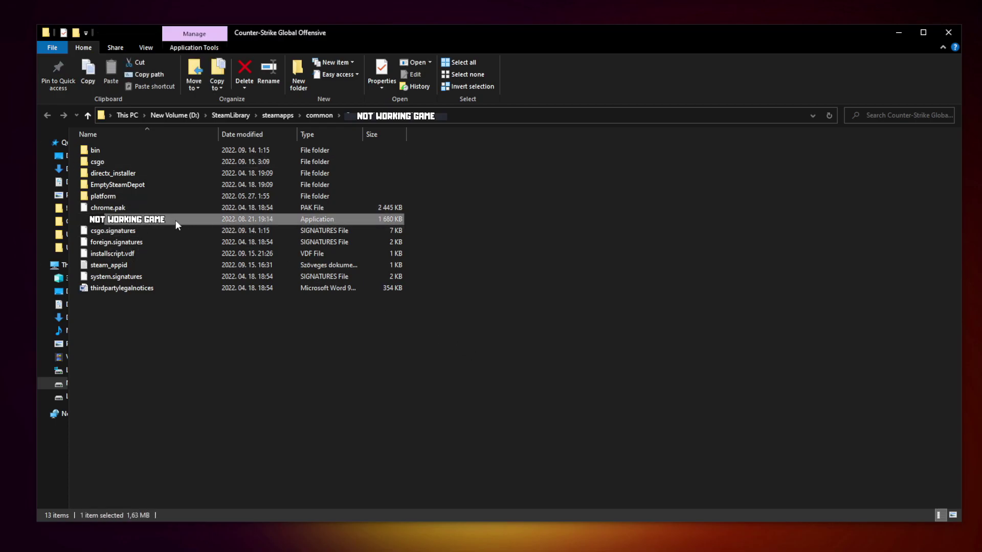
{"action": "right_click", "coordinate": [199, 224]}
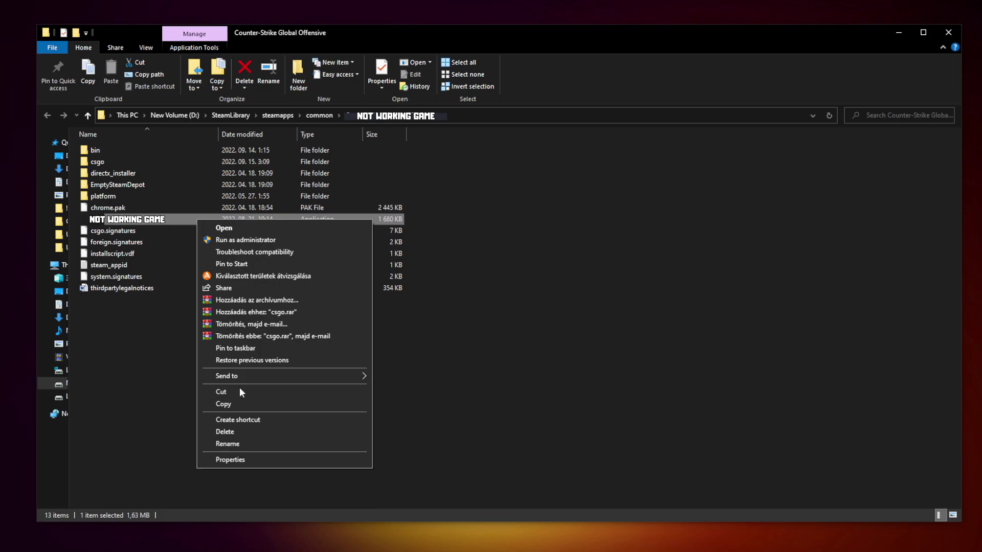
{"action": "left_click", "coordinate": [283, 458]}
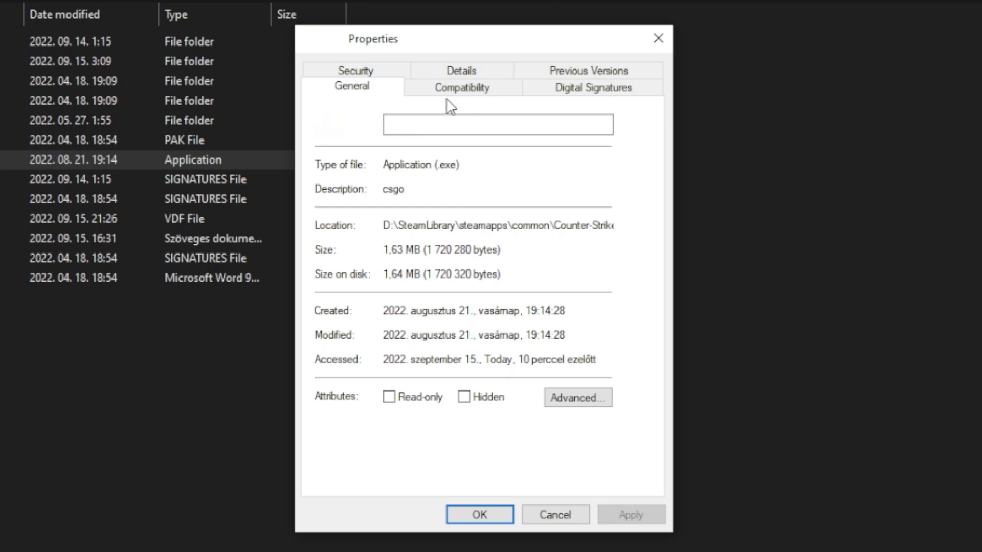
{"action": "left_click", "coordinate": [459, 94]}
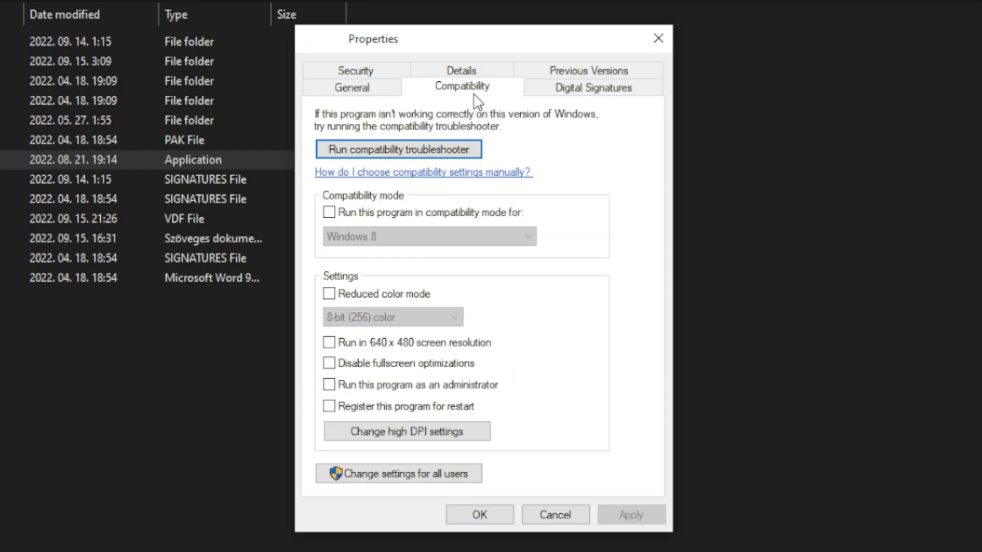
{"action": "left_click", "coordinate": [338, 214]}
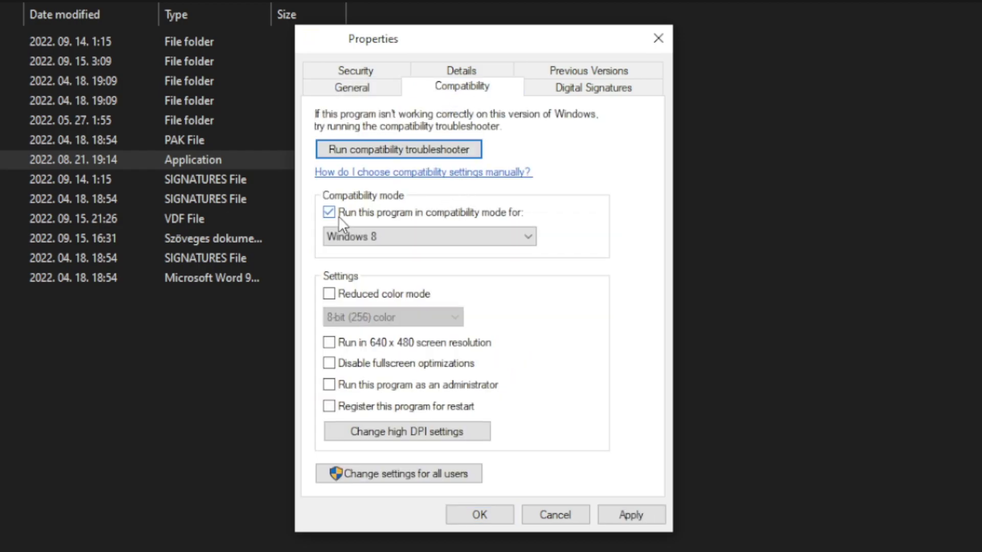
{"action": "left_click", "coordinate": [380, 232]}
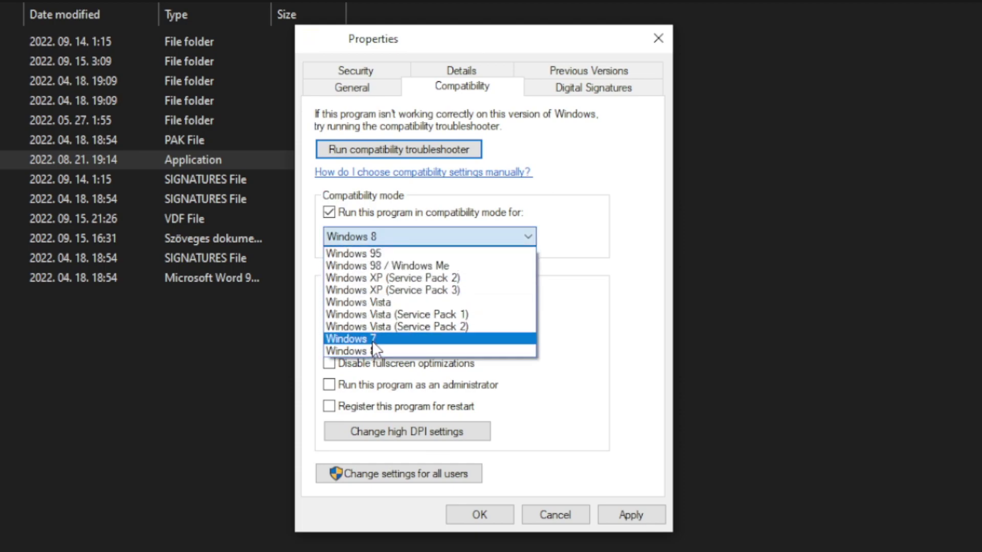
{"action": "left_click", "coordinate": [382, 350]}
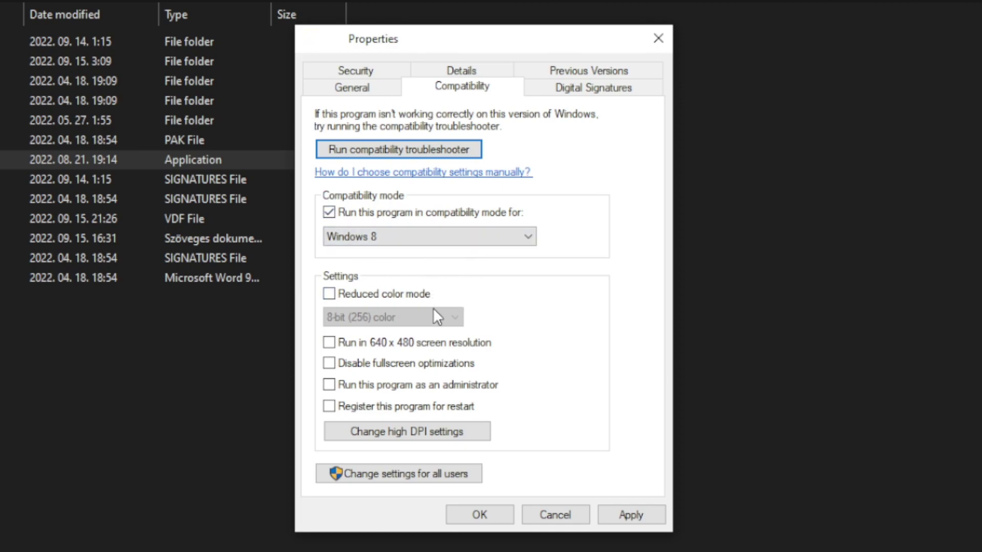
{"action": "left_click", "coordinate": [397, 367]}
{"action": "left_click", "coordinate": [473, 388]}
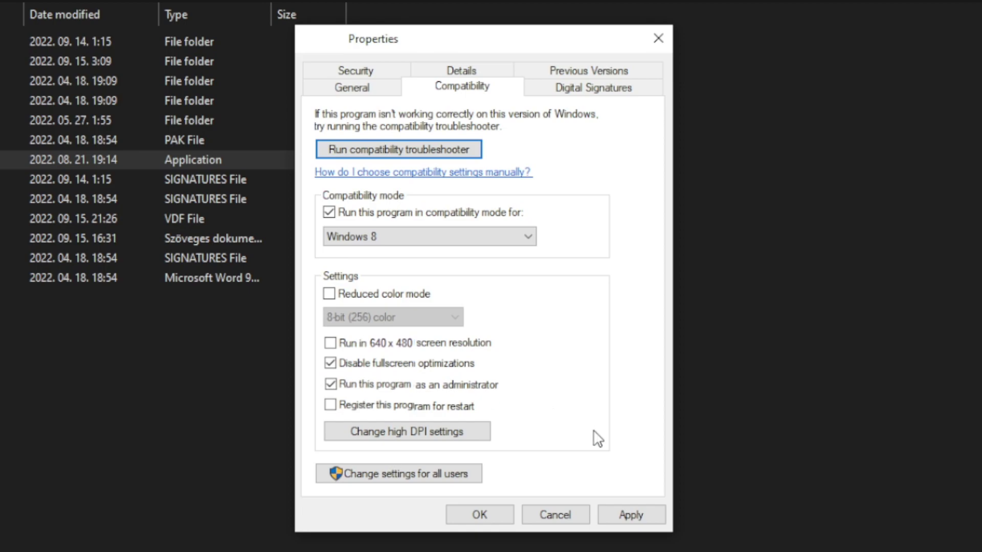
{"action": "left_click", "coordinate": [638, 517]}
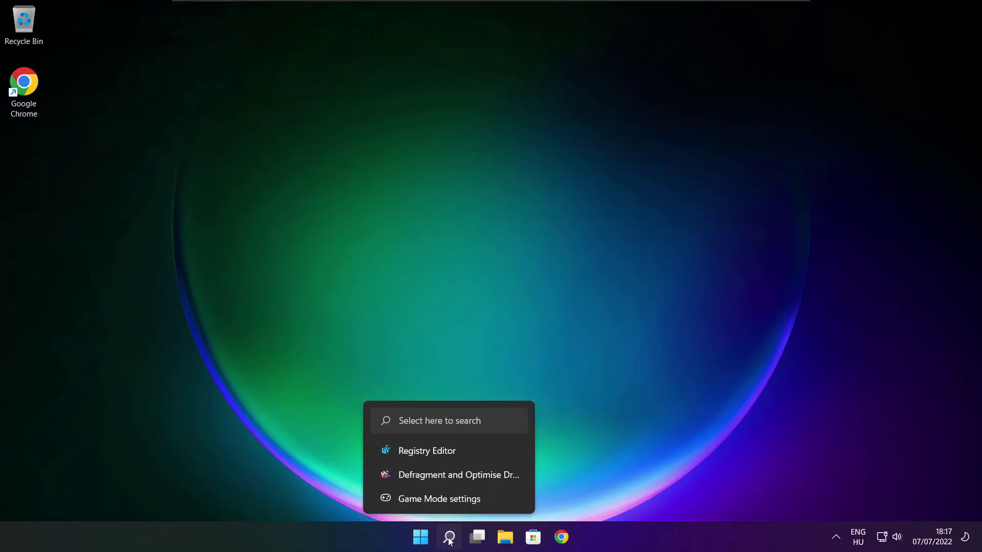
Search 'updates' and run Check for updates in Windows Update.
{"action": "left_click", "coordinate": [449, 537]}
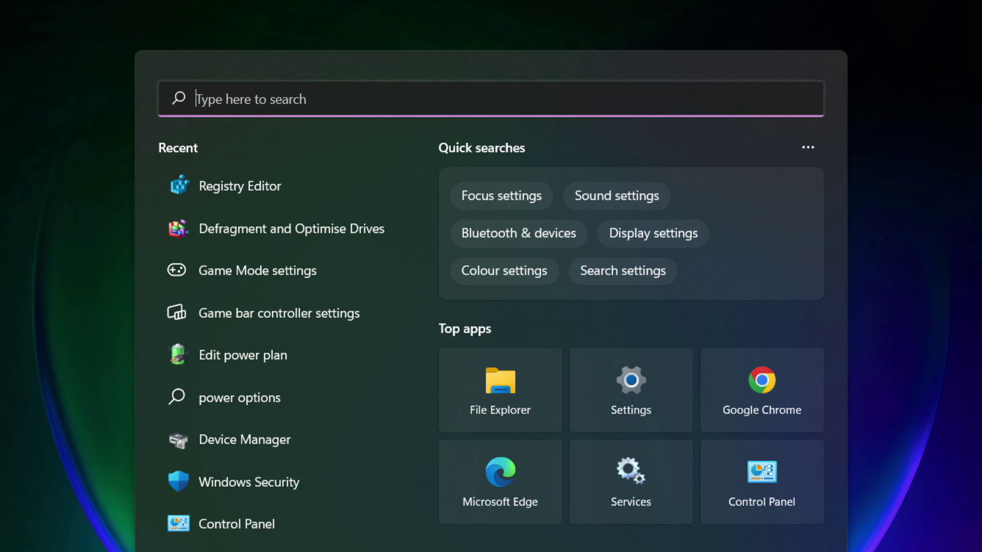
{"action": "type", "text": "updates"}
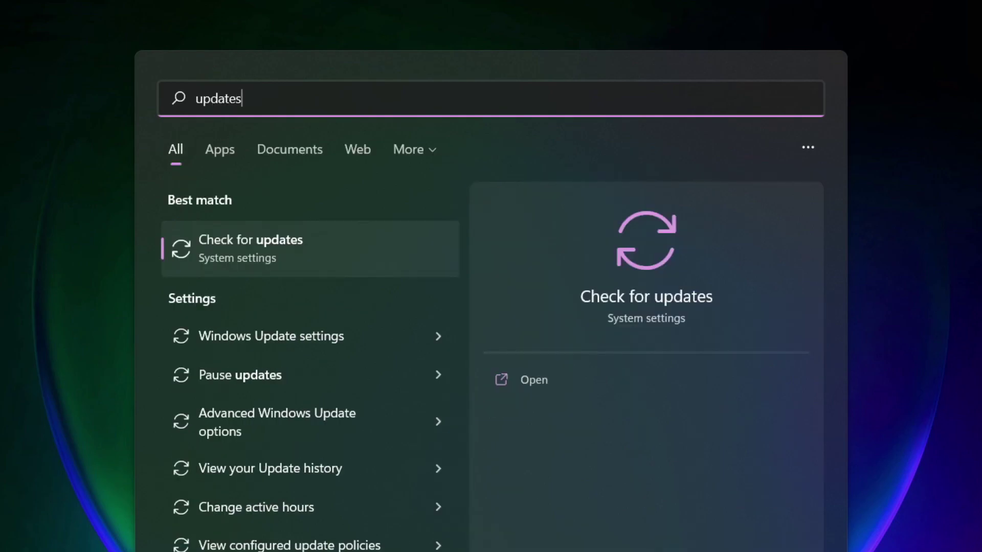
{"action": "left_click", "coordinate": [301, 256]}
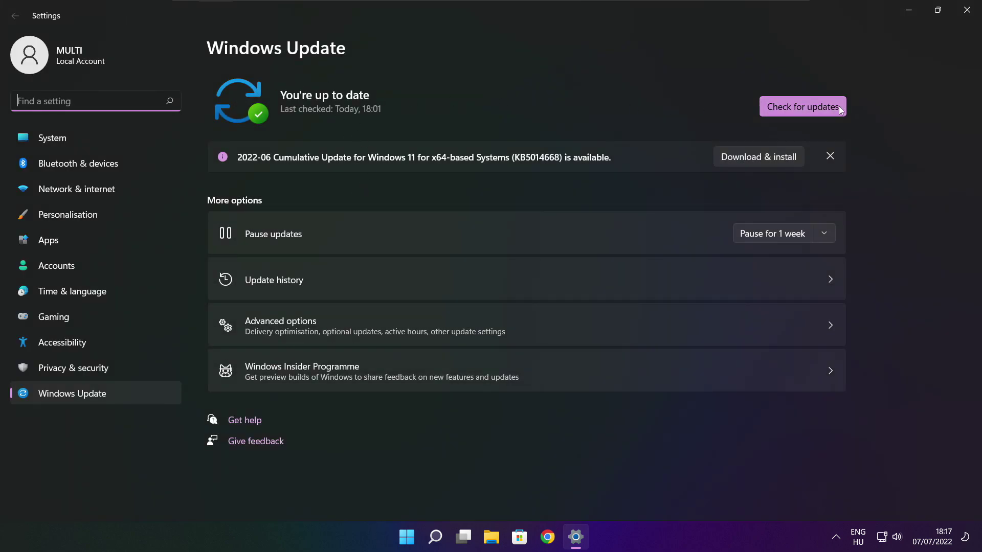
{"action": "left_click", "coordinate": [803, 108]}
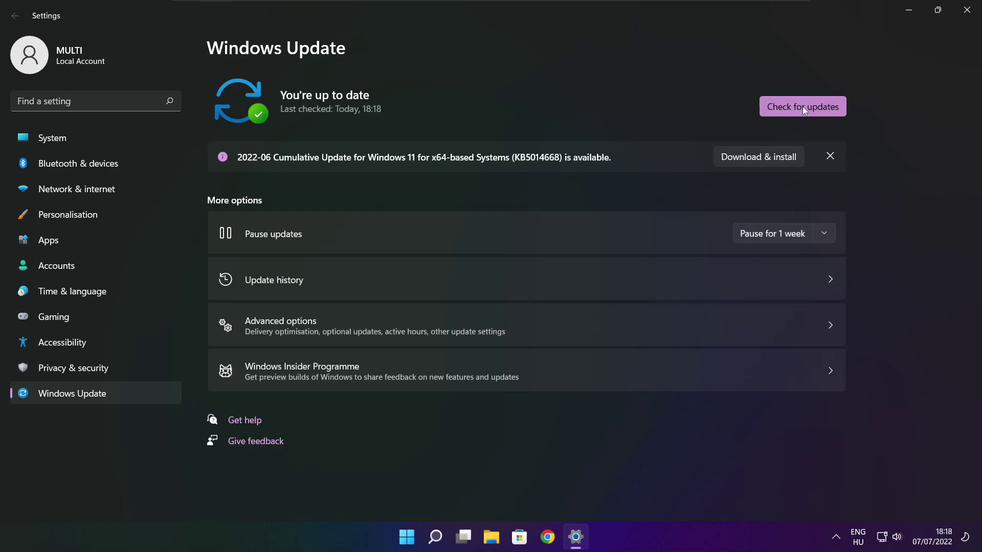
Download the DirectX End-User Runtime Web Installer from Chrome and run dxwebsetup.exe.
{"action": "left_click", "coordinate": [966, 15]}
{"action": "mouse_move", "coordinate": [547, 537]}
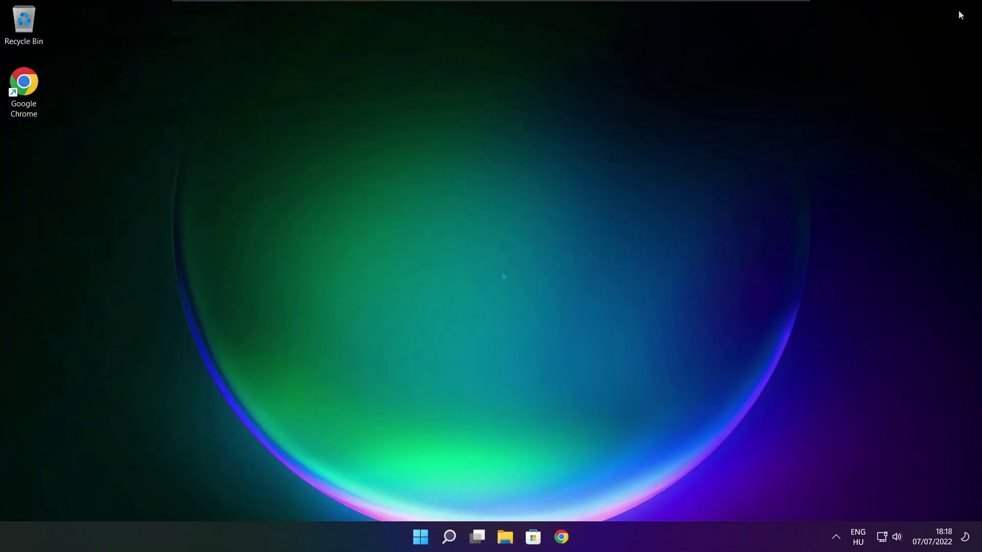
{"action": "left_click", "coordinate": [563, 539]}
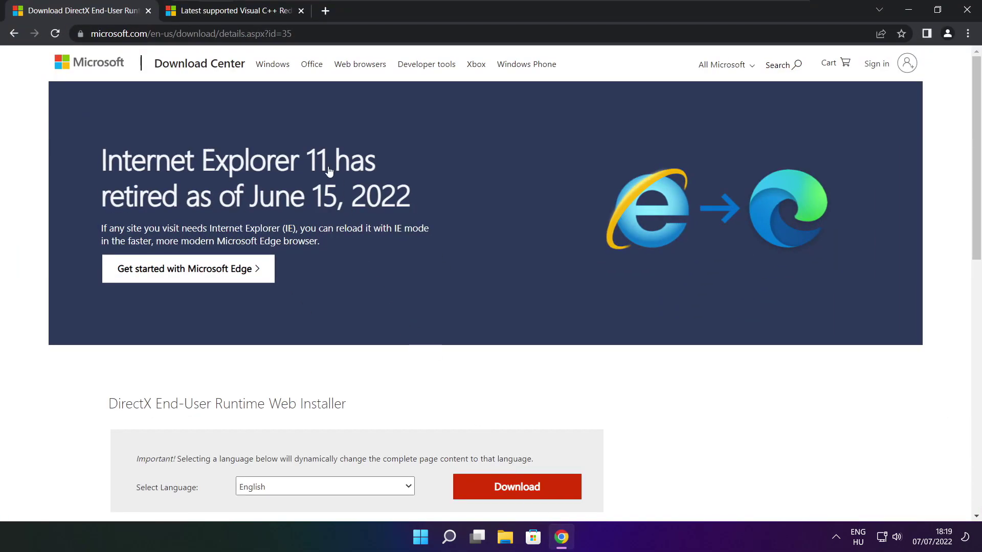
{"action": "mouse_move", "coordinate": [292, 33]}
{"action": "left_mouse_down"}
{"action": "mouse_move", "coordinate": [91, 33]}
{"action": "mouse_move", "coordinate": [292, 34]}
{"action": "left_mouse_up"}
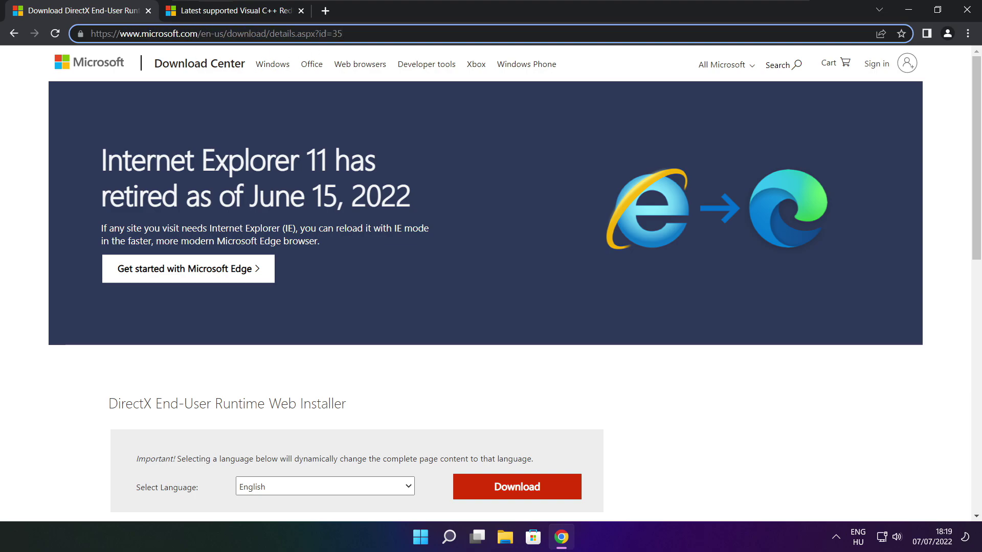
{"action": "left_click", "coordinate": [356, 369]}
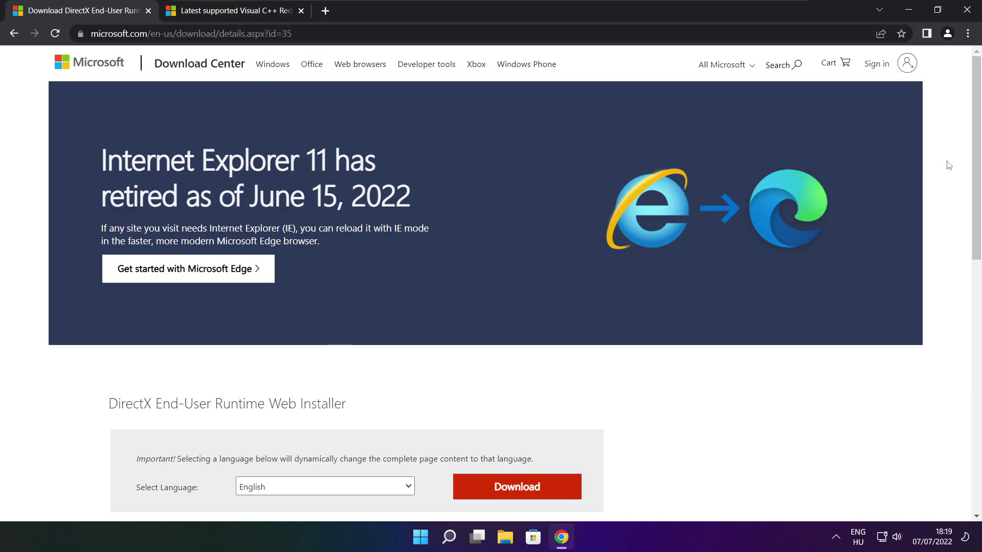
{"action": "scroll", "coordinate": [578, 245], "scroll_direction": "down", "scroll_amount": 4}
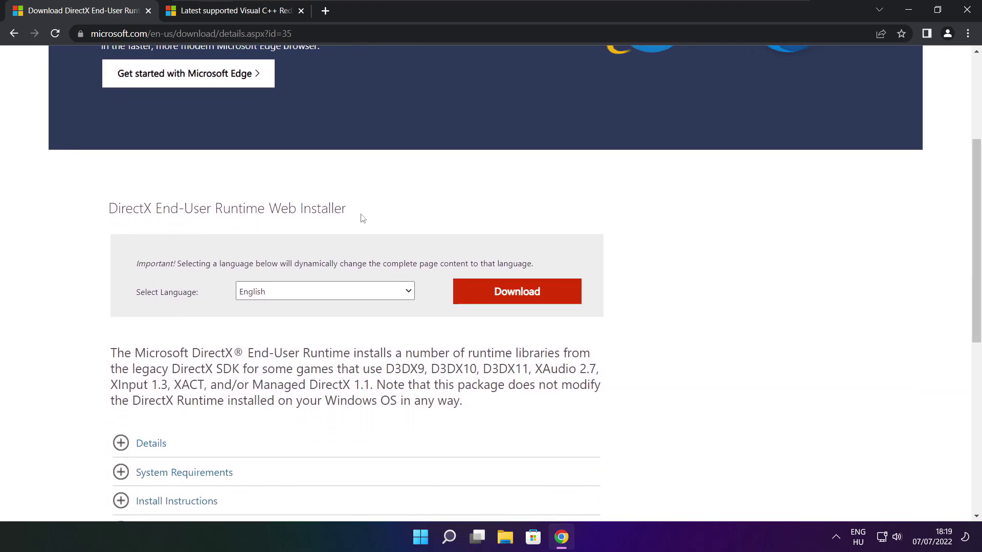
{"action": "left_click_drag", "start_coordinate": [363, 218], "coordinate": [419, 218]}
{"action": "left_click", "coordinate": [521, 295]}
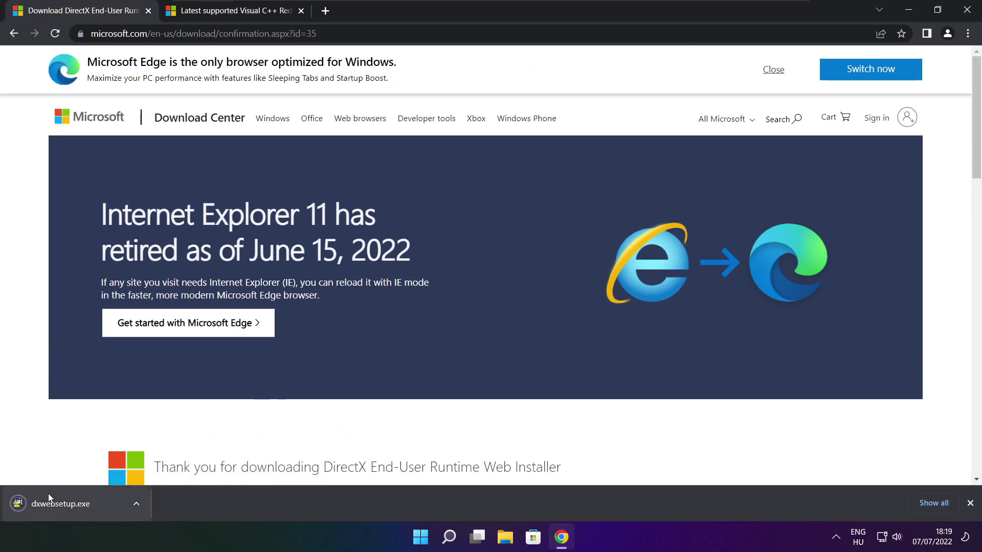
{"action": "left_click", "coordinate": [92, 504]}
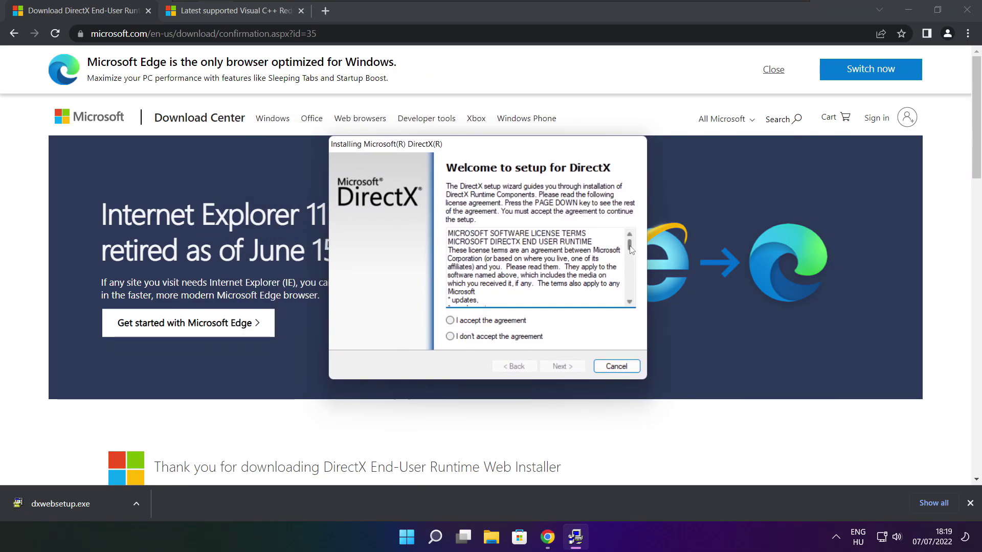
Accept the DirectX license, skip the Bing Bar offer, and install the runtime components.
{"action": "left_click_drag", "start_coordinate": [629, 244], "coordinate": [630, 294]}
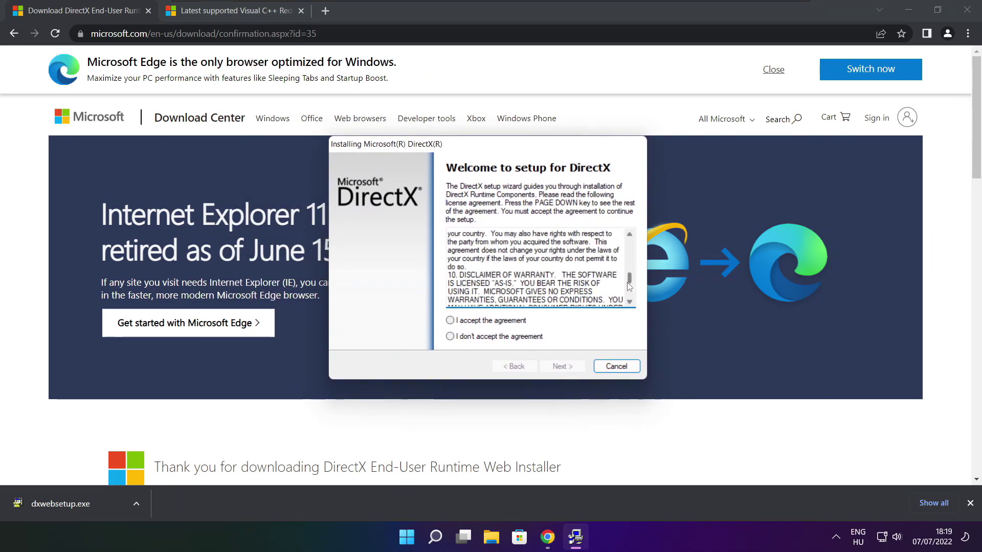
{"action": "left_click", "coordinate": [467, 322]}
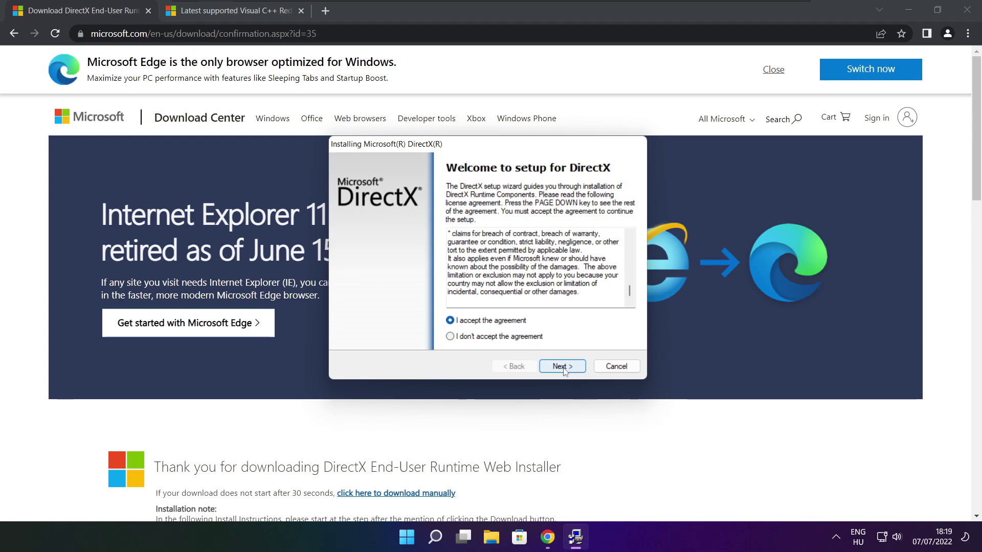
{"action": "left_click", "coordinate": [566, 370]}
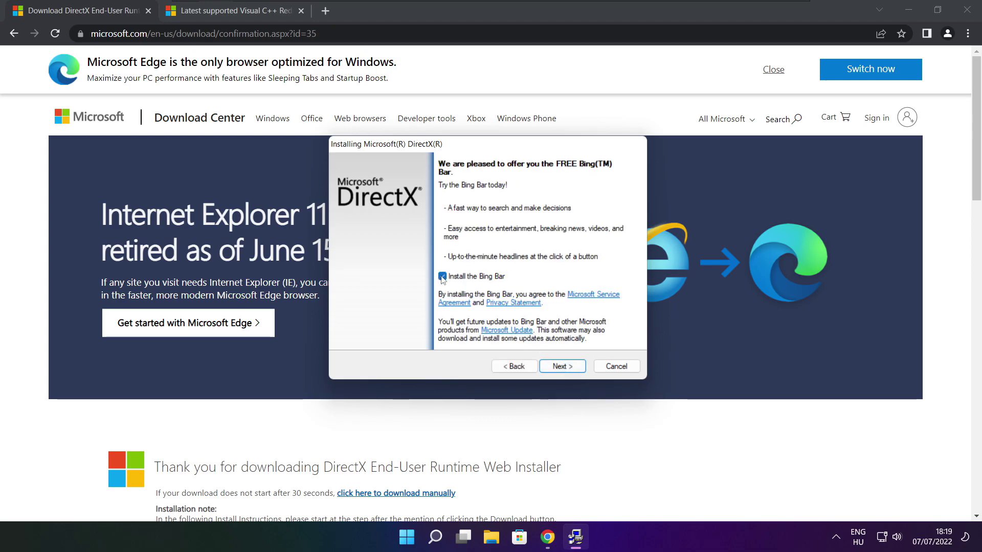
{"action": "left_click", "coordinate": [572, 369]}
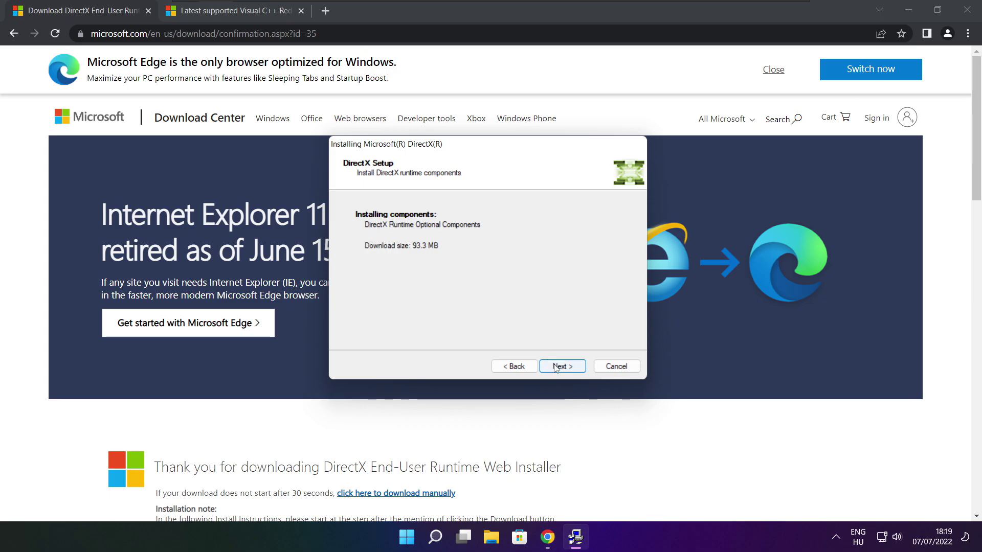
{"action": "left_click", "coordinate": [564, 368]}
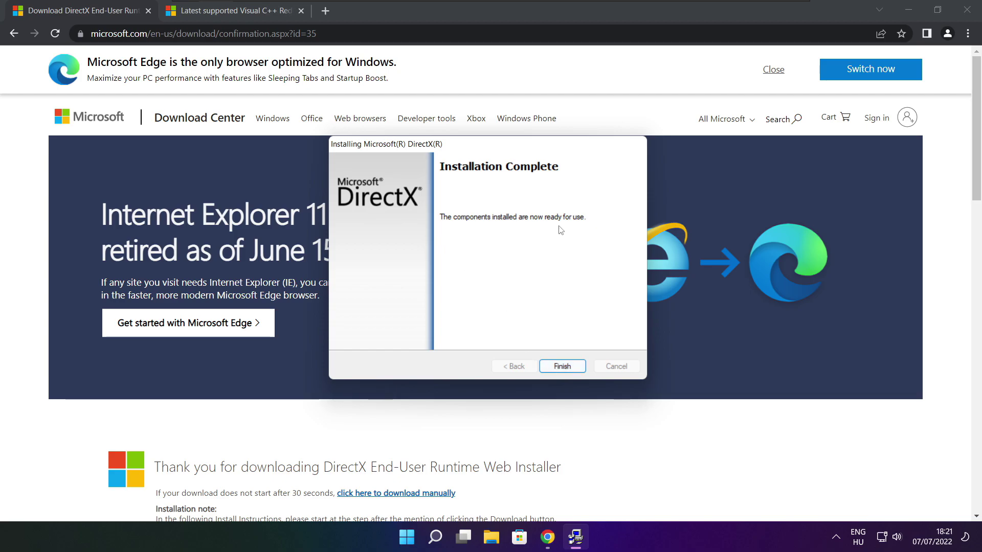
Finish the DirectX installer and close the DirectX download tab.
{"action": "left_click", "coordinate": [563, 366]}
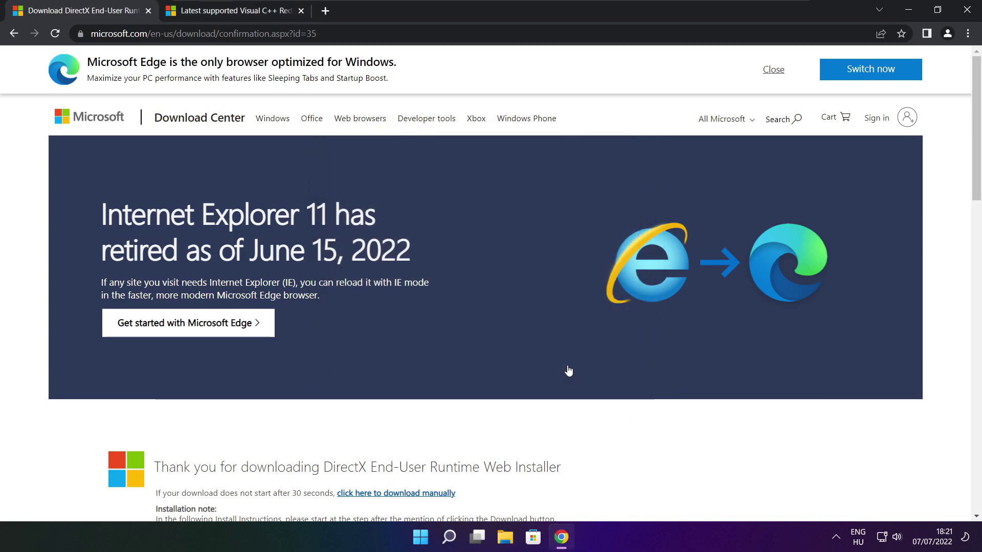
{"action": "left_click", "coordinate": [148, 13]}
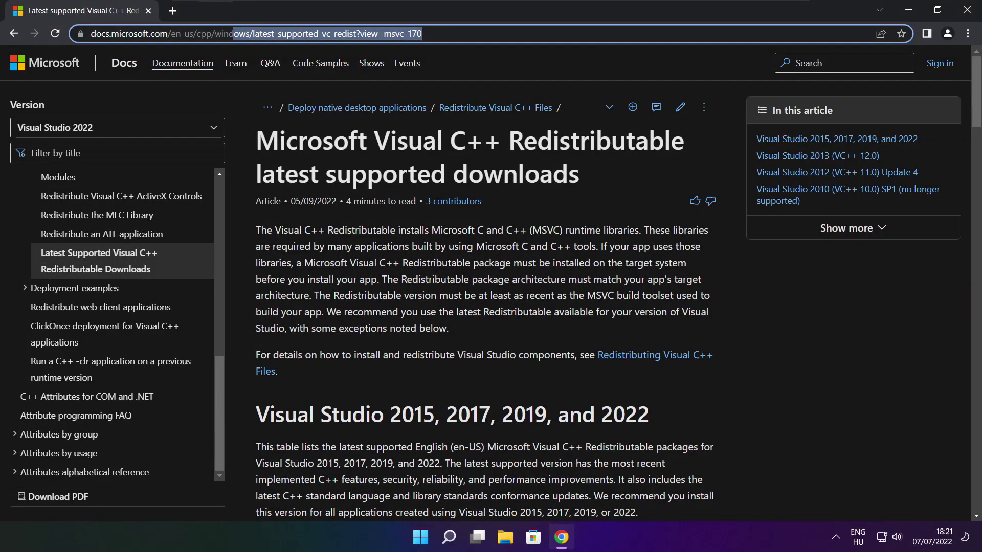
{"action": "mouse_move", "coordinate": [423, 34]}
{"action": "left_mouse_down"}
{"action": "mouse_move", "coordinate": [90, 33]}
{"action": "mouse_move", "coordinate": [423, 33]}
{"action": "left_mouse_up"}
{"action": "left_click", "coordinate": [490, 51]}
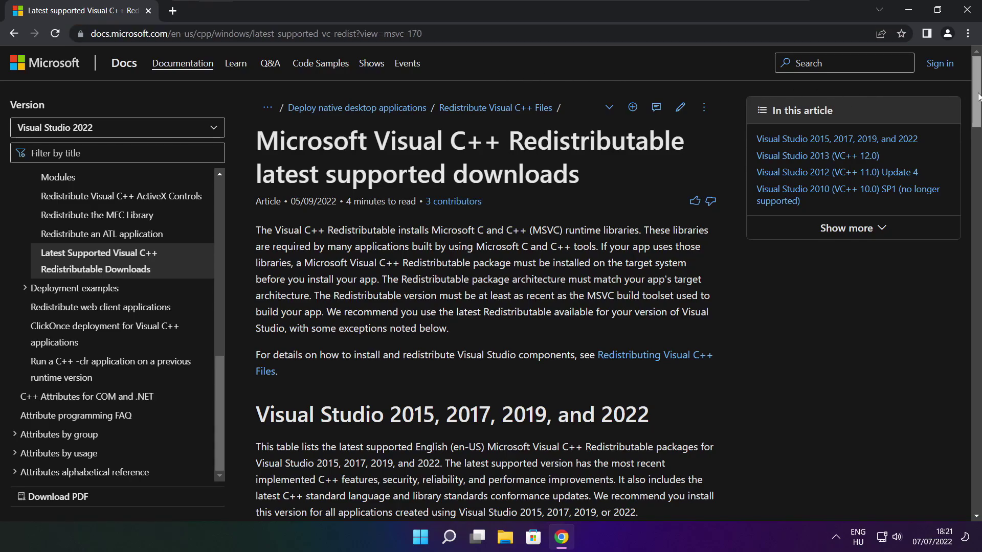
Download the ARM64, x86 and x64 Visual C++ redistributables and run the ARM64 installer.
{"action": "left_click_drag", "start_coordinate": [976, 100], "coordinate": [970, 143]}
{"action": "scroll", "coordinate": [628, 204], "scroll_direction": "up", "scroll_amount": 1}
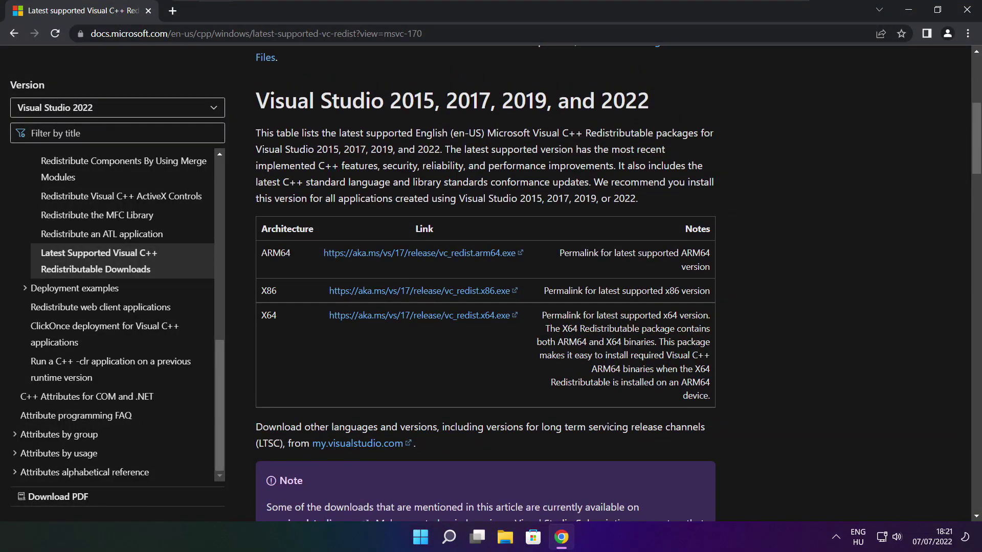
{"action": "left_click_drag", "start_coordinate": [260, 252], "coordinate": [659, 344]}
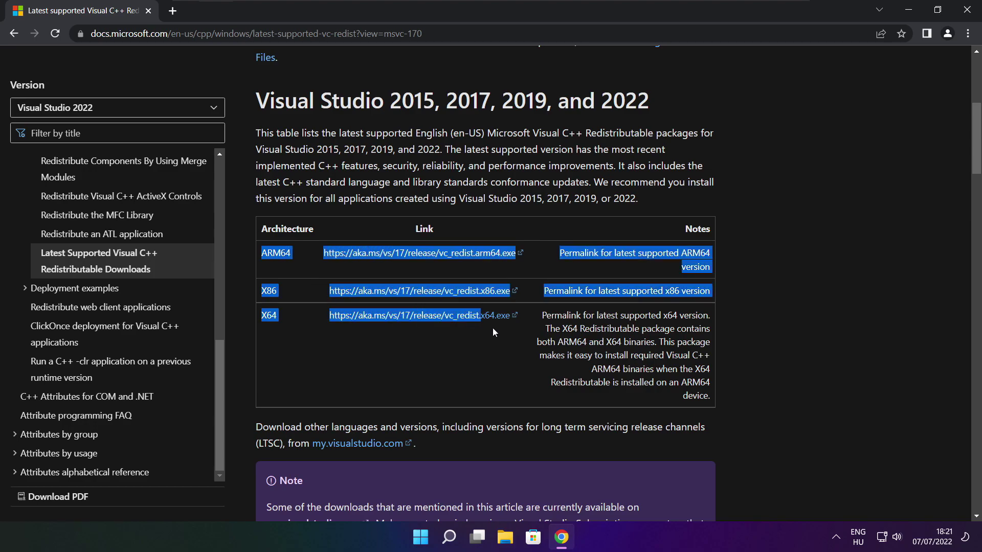
{"action": "left_click", "coordinate": [660, 353]}
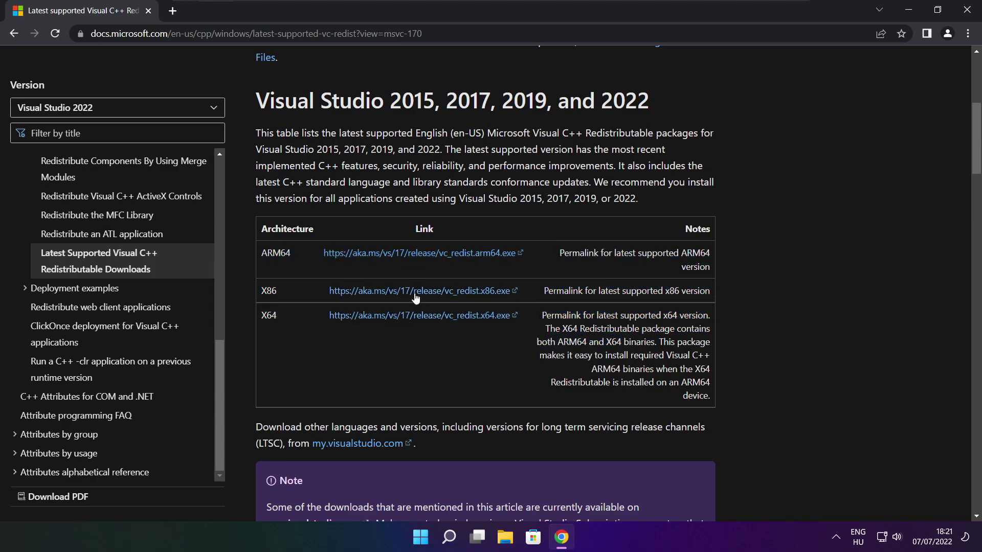
{"action": "left_click", "coordinate": [407, 257]}
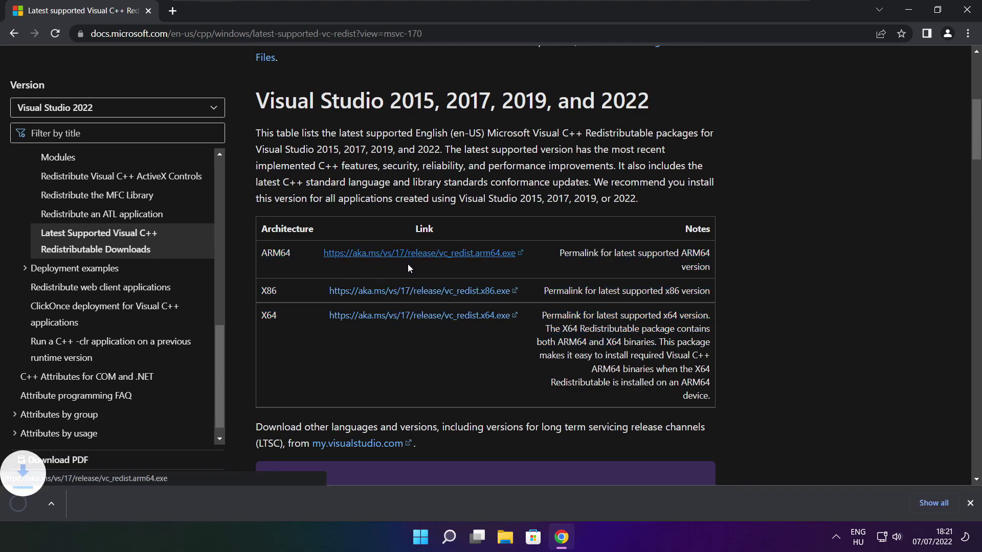
{"action": "left_click", "coordinate": [405, 292]}
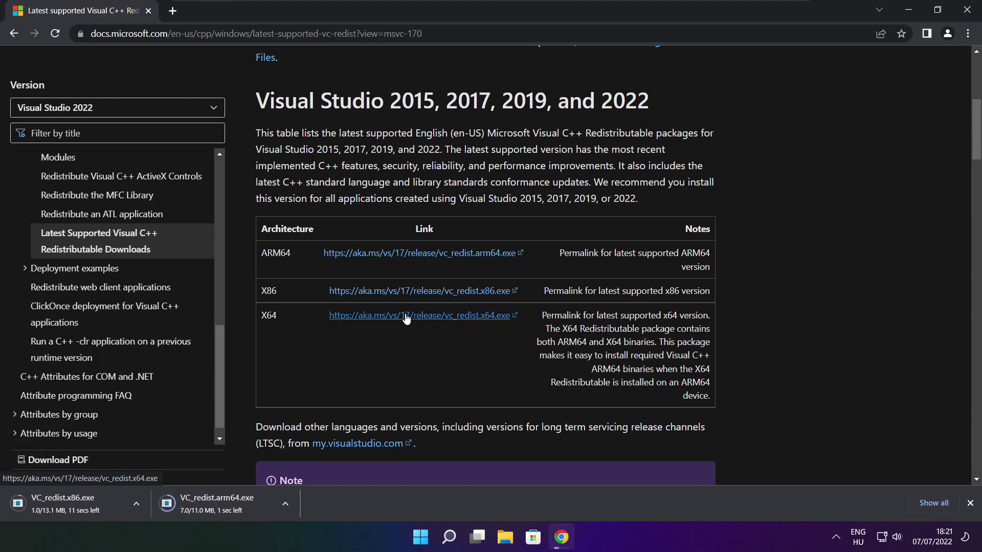
{"action": "left_click", "coordinate": [404, 316]}
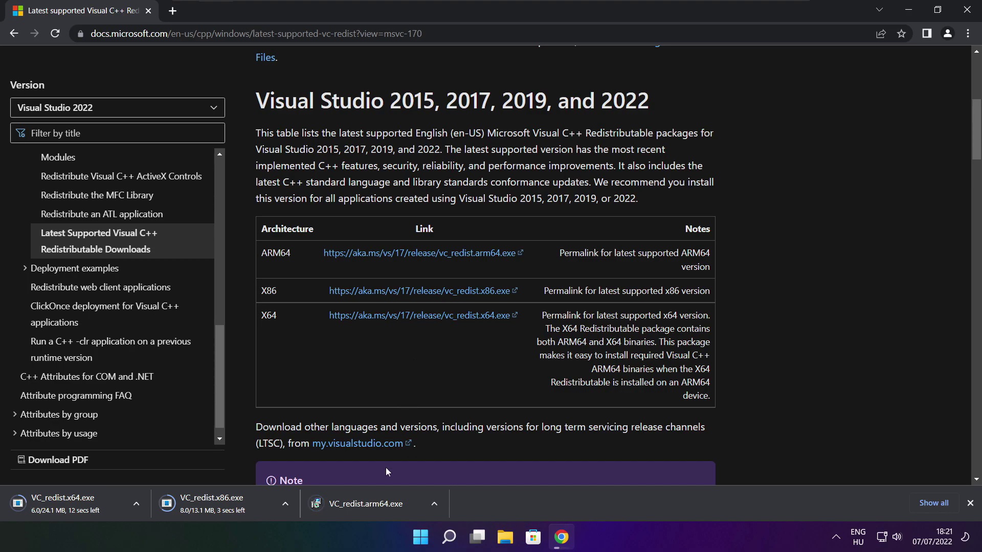
{"action": "left_click", "coordinate": [374, 505]}
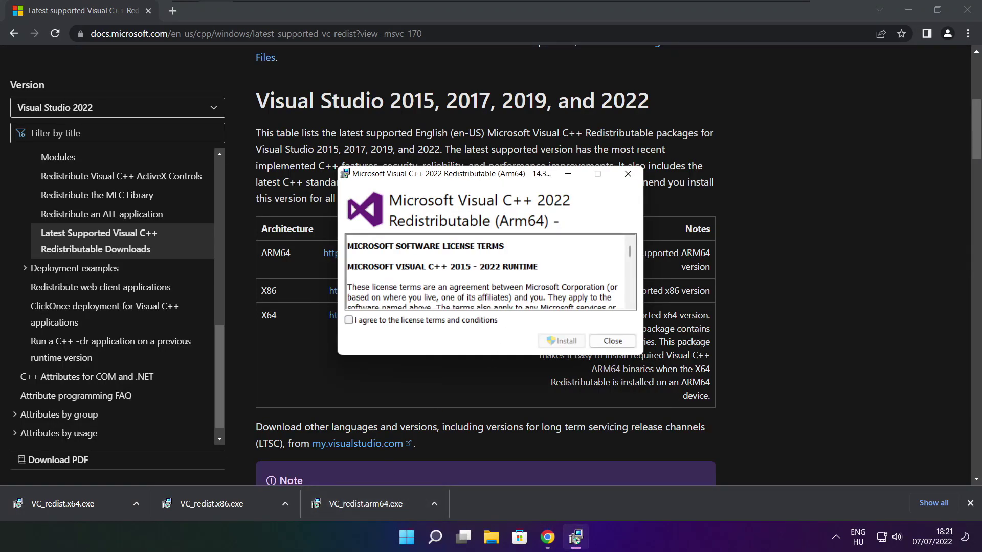
Attempt the Arm64 redistributable install, which fails as unsupported.
{"action": "left_click_drag", "start_coordinate": [630, 254], "coordinate": [630, 301]}
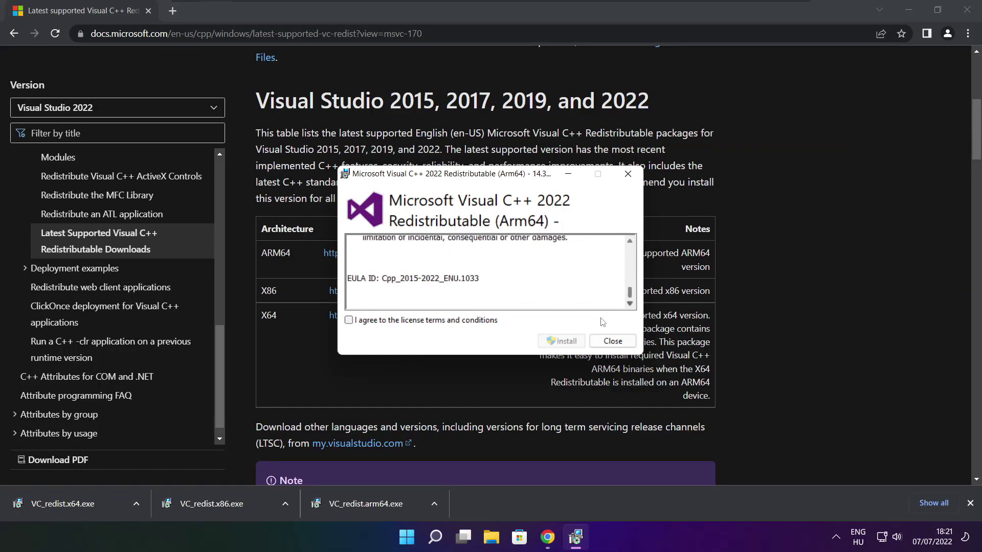
{"action": "left_click", "coordinate": [348, 320]}
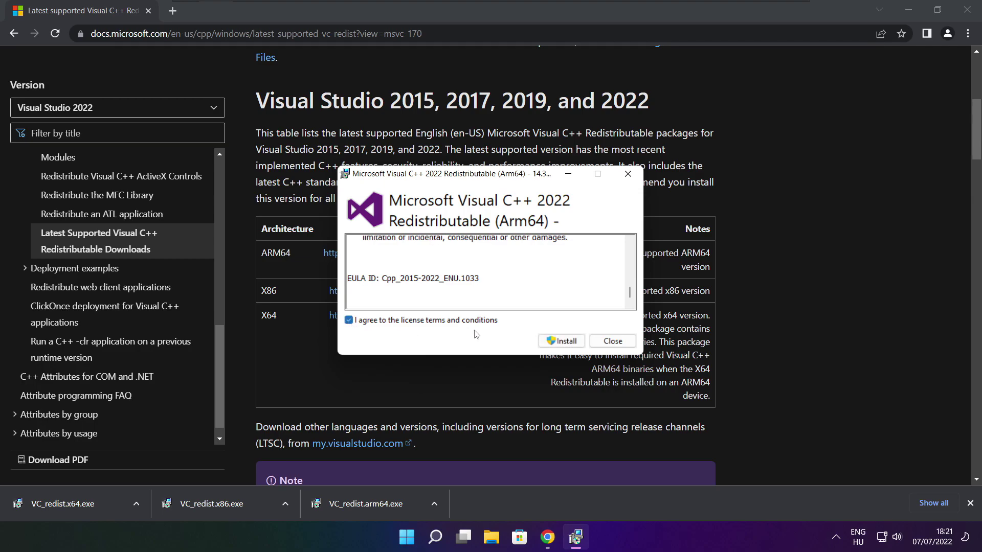
{"action": "left_click", "coordinate": [557, 342]}
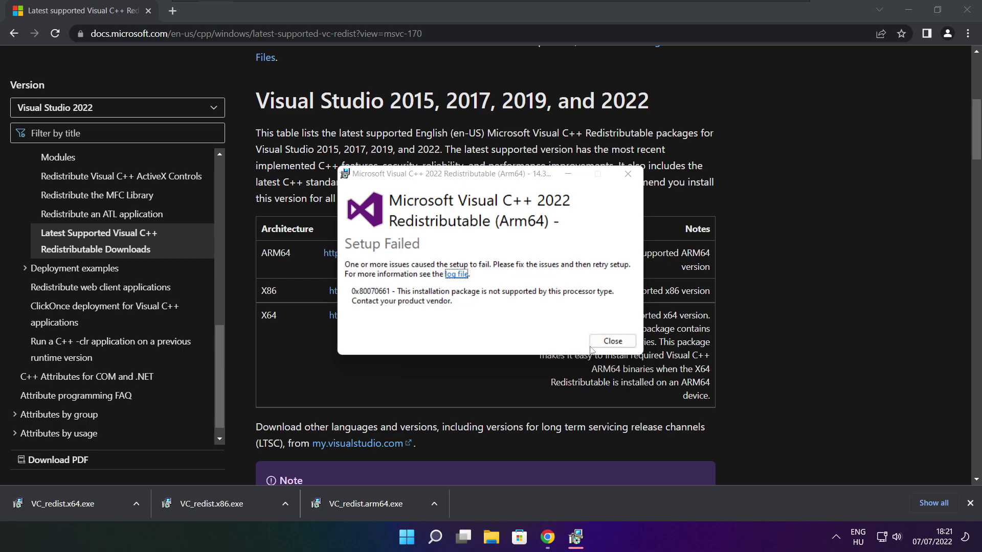
{"action": "left_click", "coordinate": [598, 343]}
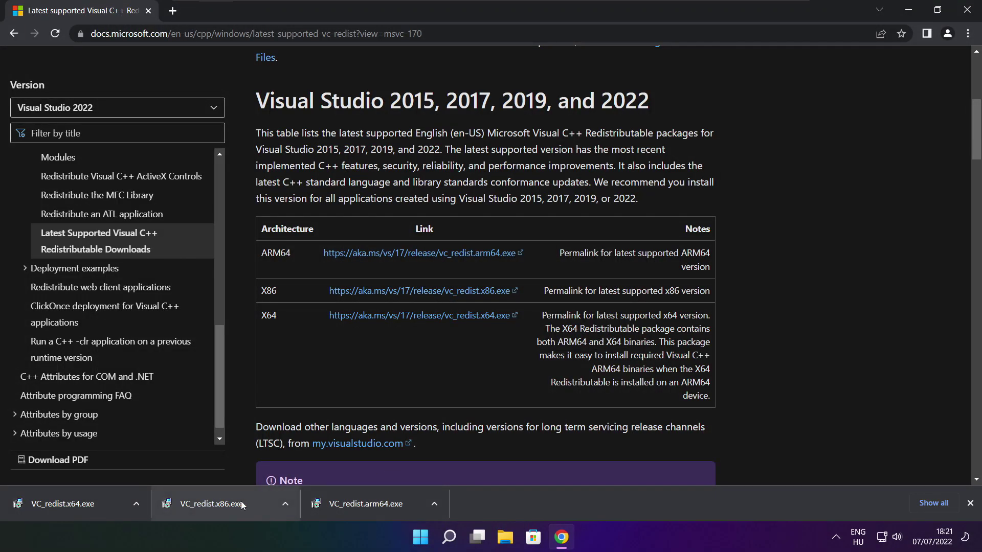
Install the x86 Visual C++ 2015-2022 redistributable successfully.
{"action": "left_click", "coordinate": [231, 505]}
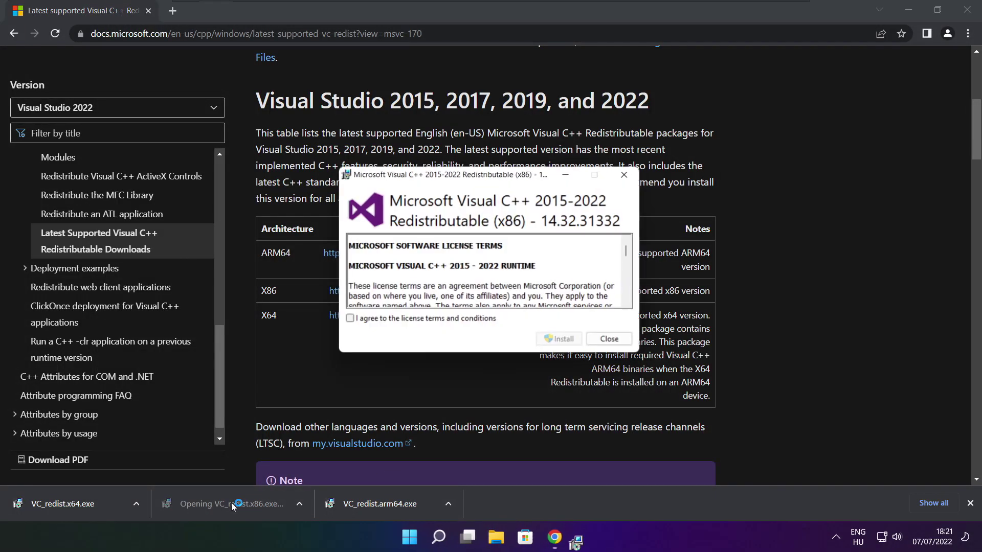
{"action": "left_click_drag", "start_coordinate": [630, 255], "coordinate": [630, 302]}
{"action": "left_click", "coordinate": [348, 320]}
{"action": "left_click", "coordinate": [562, 341]}
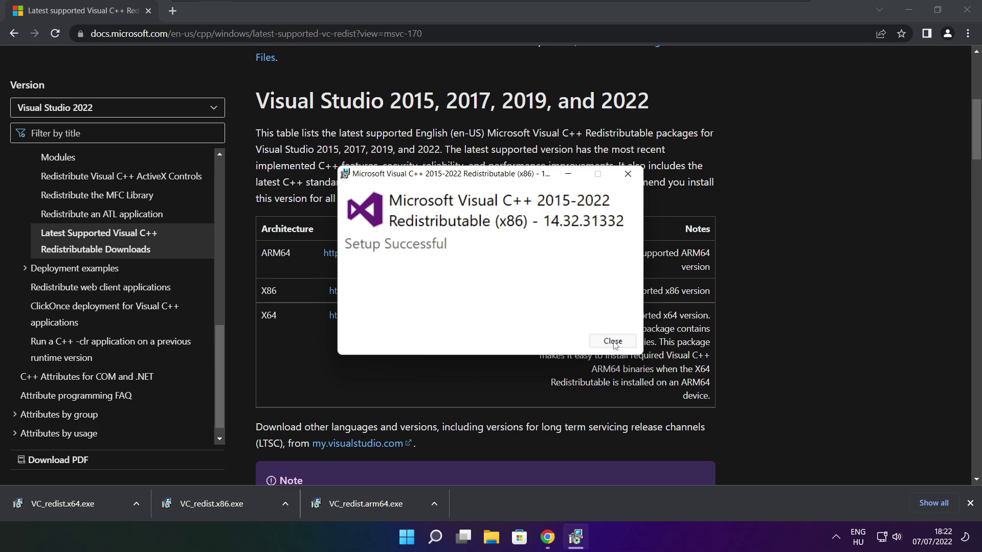
{"action": "left_click", "coordinate": [612, 342]}
Install the x64 Visual C++ 2015-2022 redistributable (14.32.31332) successfully.
{"action": "left_click", "coordinate": [78, 504]}
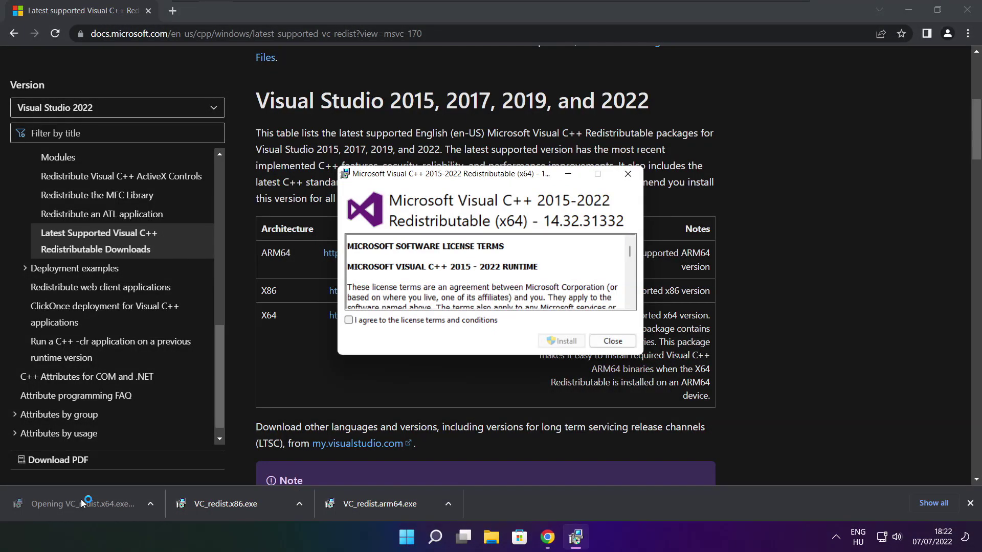
{"action": "left_click_drag", "start_coordinate": [629, 248], "coordinate": [631, 299]}
{"action": "left_click", "coordinate": [350, 321]}
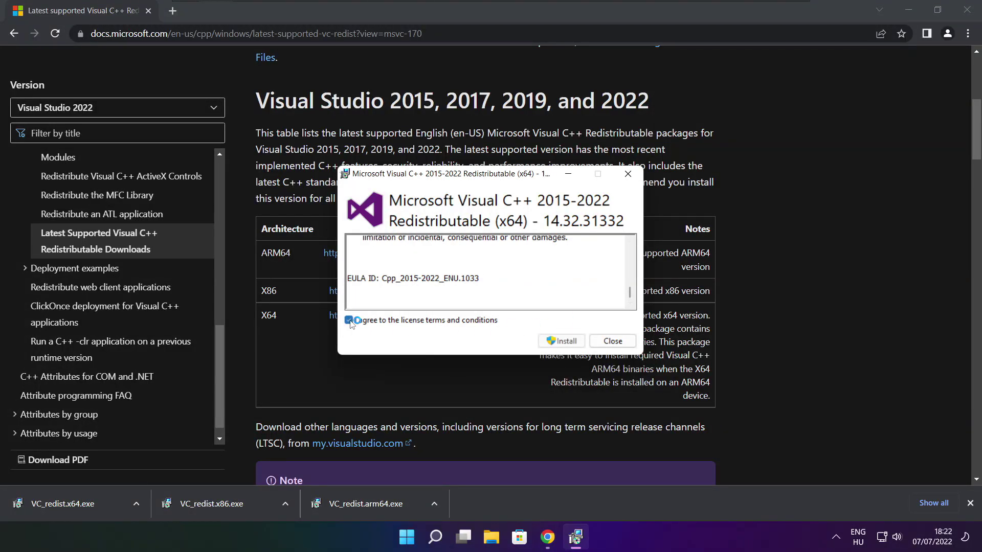
{"action": "left_click", "coordinate": [562, 341]}
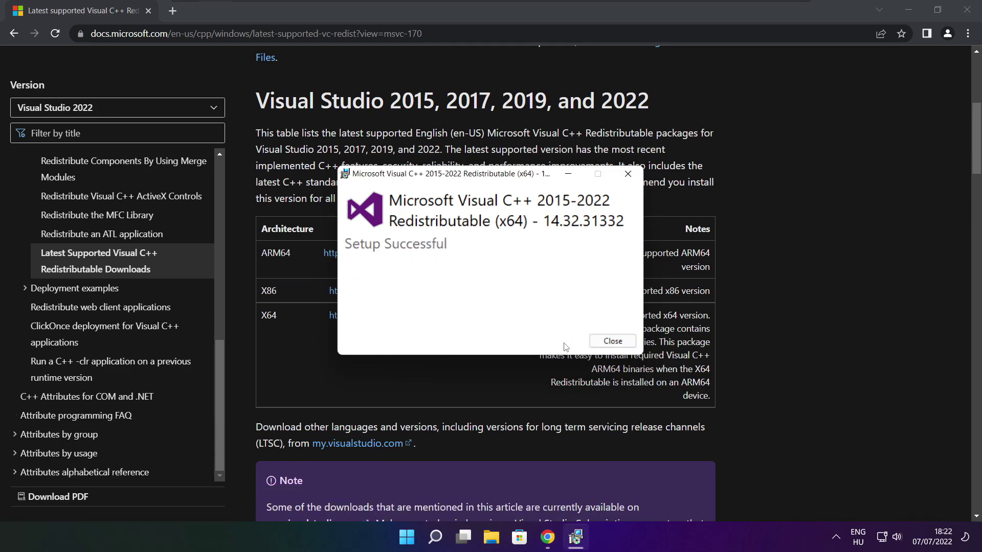
{"action": "left_click", "coordinate": [613, 344]}
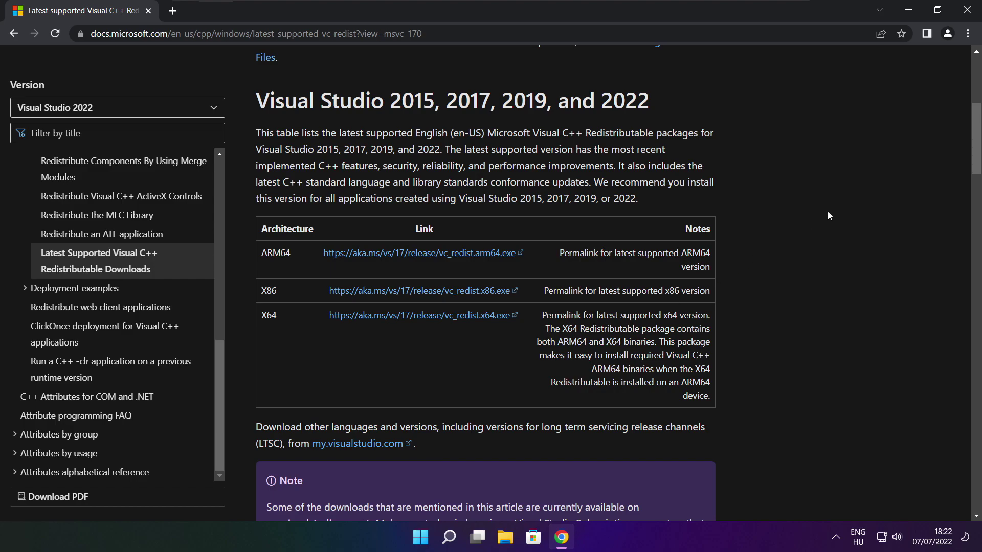
Close Chrome and bring up Task Manager's list of startup apps.
{"action": "left_click", "coordinate": [968, 13]}
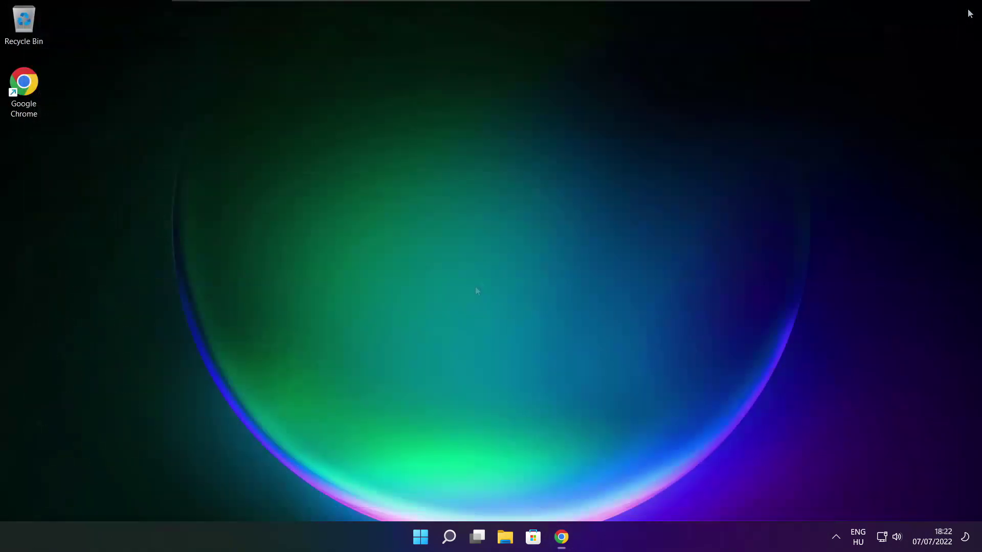
{"action": "right_click", "coordinate": [422, 540]}
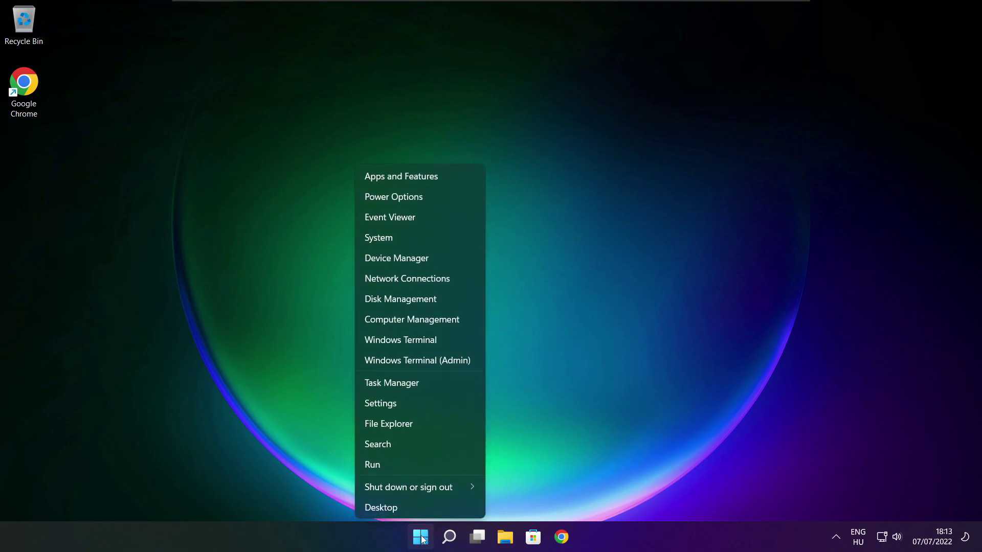
{"action": "left_click", "coordinate": [422, 383]}
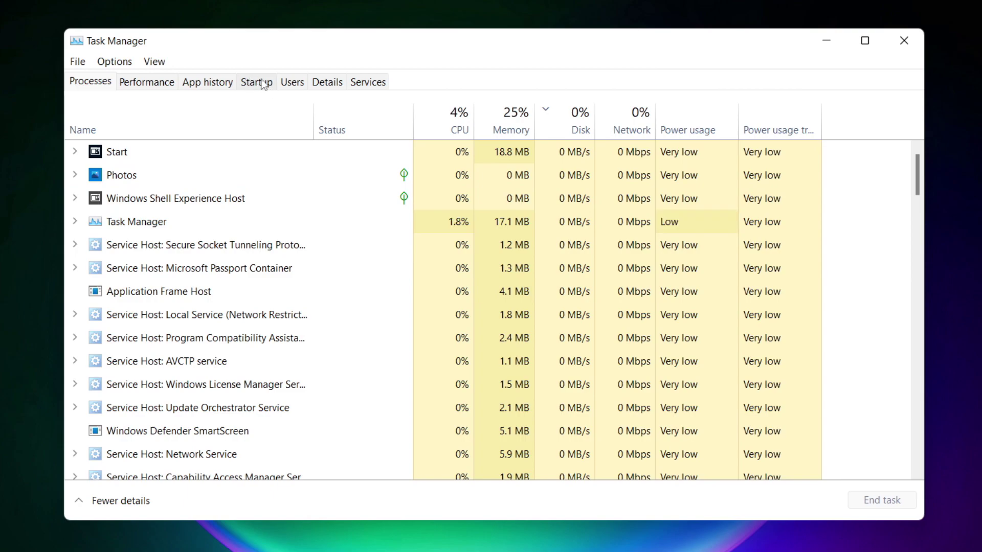
{"action": "left_click", "coordinate": [262, 87]}
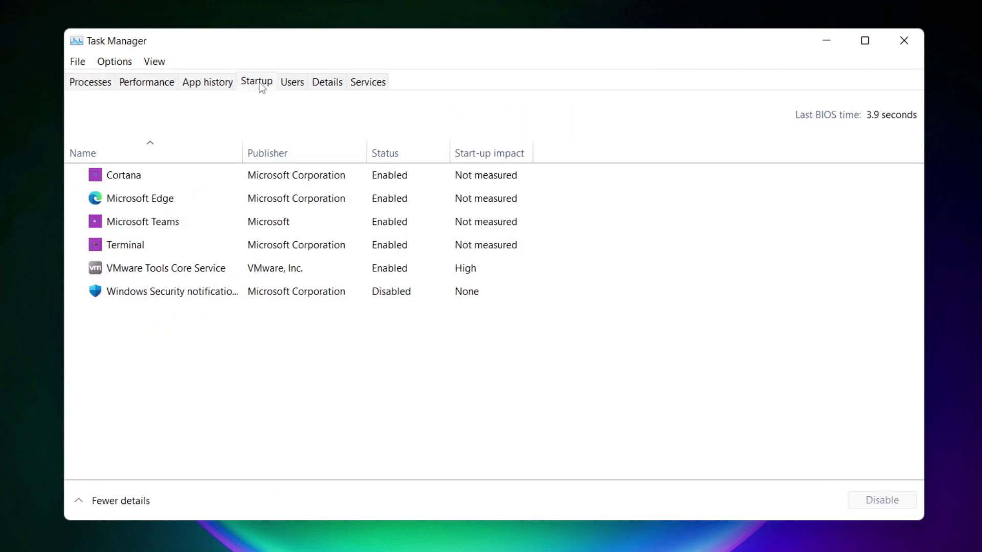
Disable Cortana, Microsoft Edge, Microsoft Teams and Terminal at startup, then close Task Manager.
{"action": "left_click", "coordinate": [276, 180]}
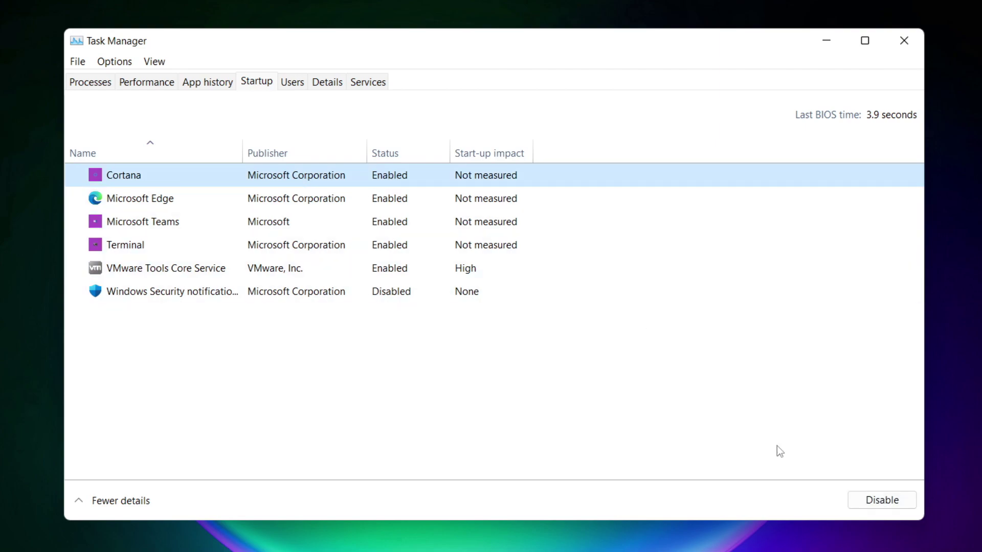
{"action": "left_click", "coordinate": [882, 503]}
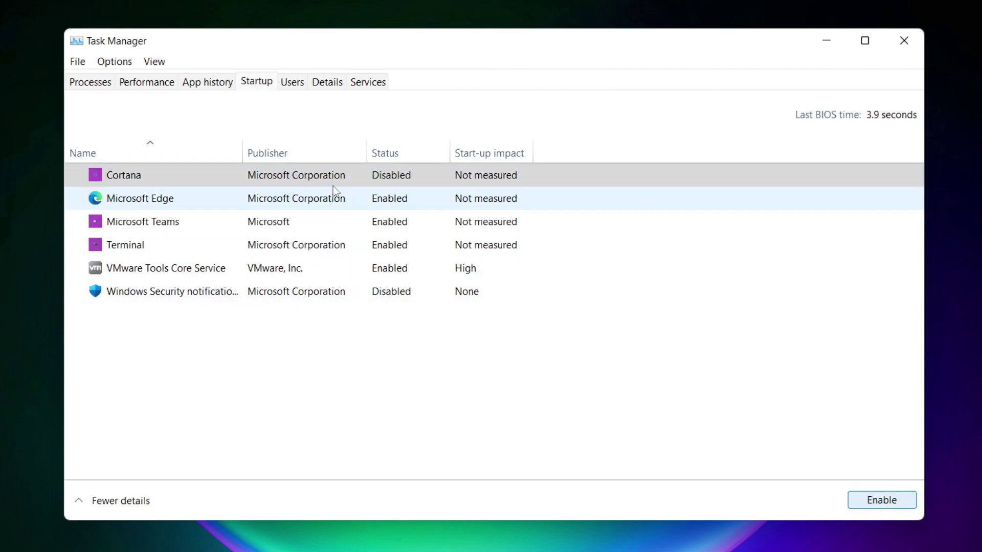
{"action": "left_click", "coordinate": [259, 206]}
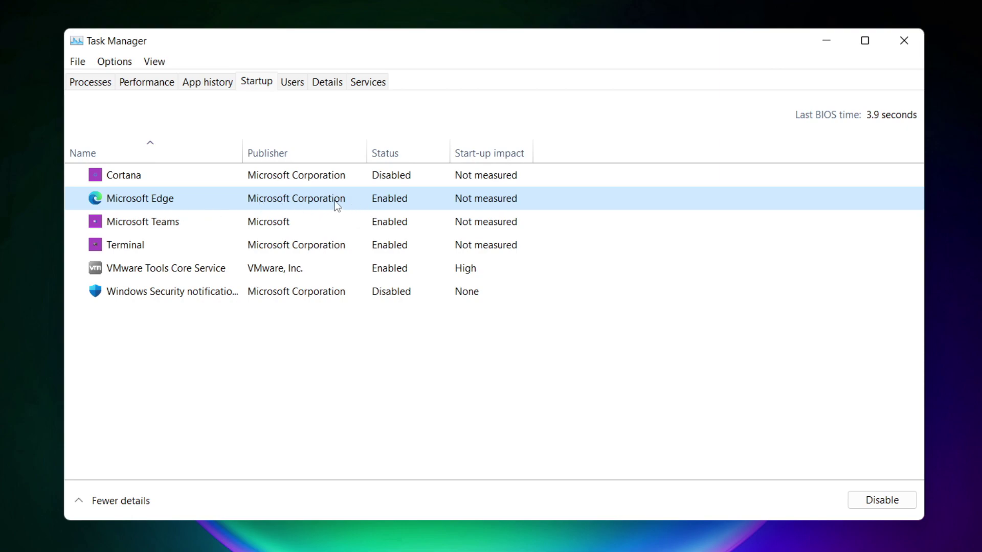
{"action": "left_click", "coordinate": [879, 503]}
{"action": "left_click", "coordinate": [404, 222]}
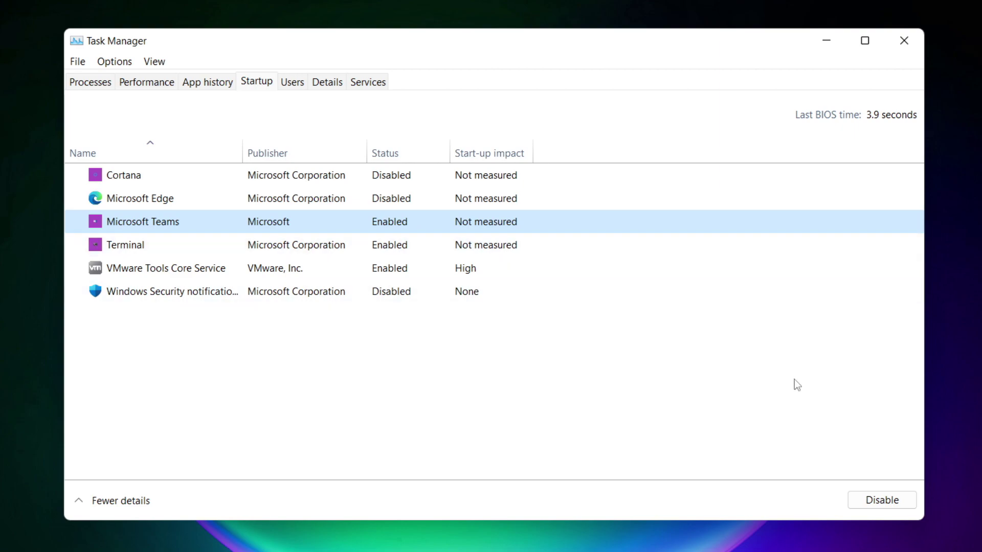
{"action": "left_click", "coordinate": [892, 502]}
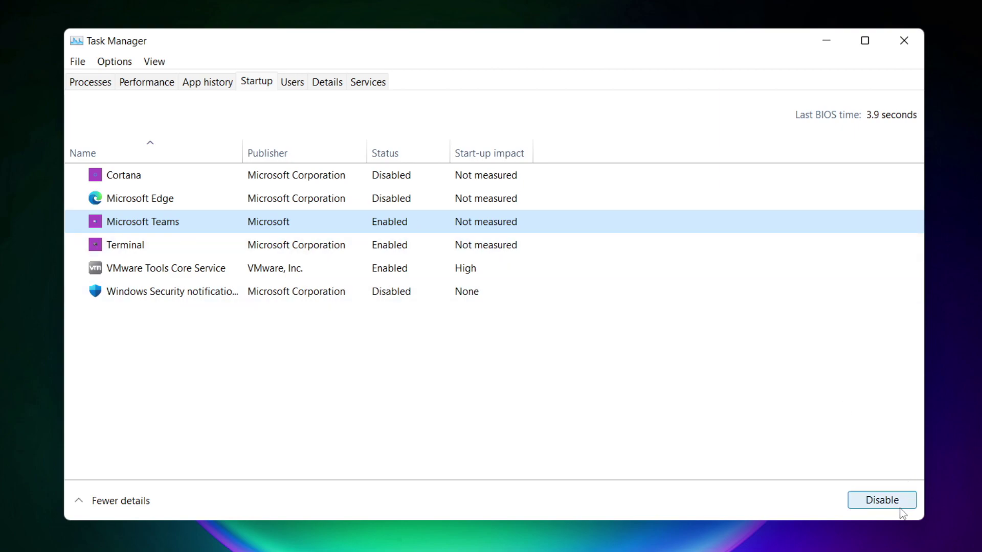
{"action": "left_click", "coordinate": [327, 249]}
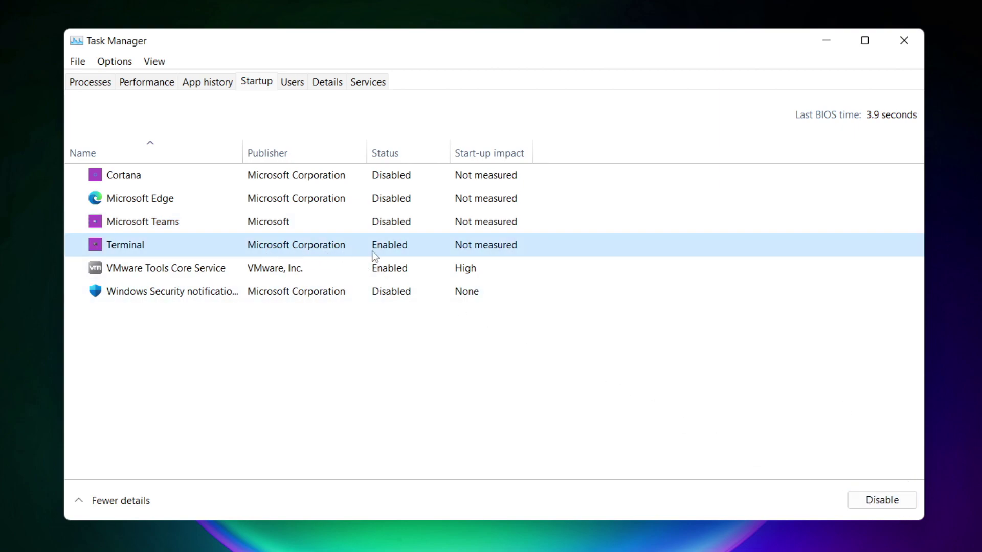
{"action": "left_click", "coordinate": [897, 505]}
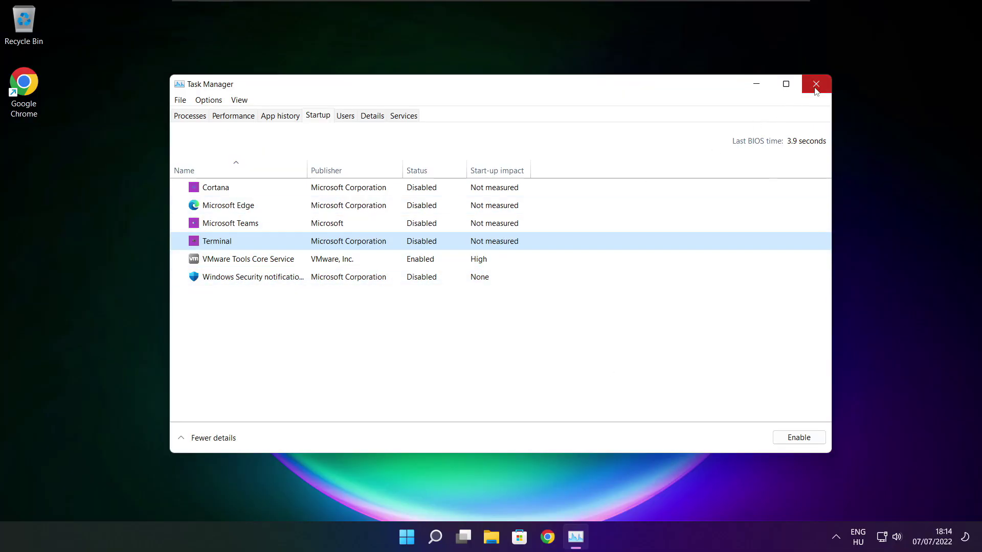
{"action": "left_click", "coordinate": [815, 86]}
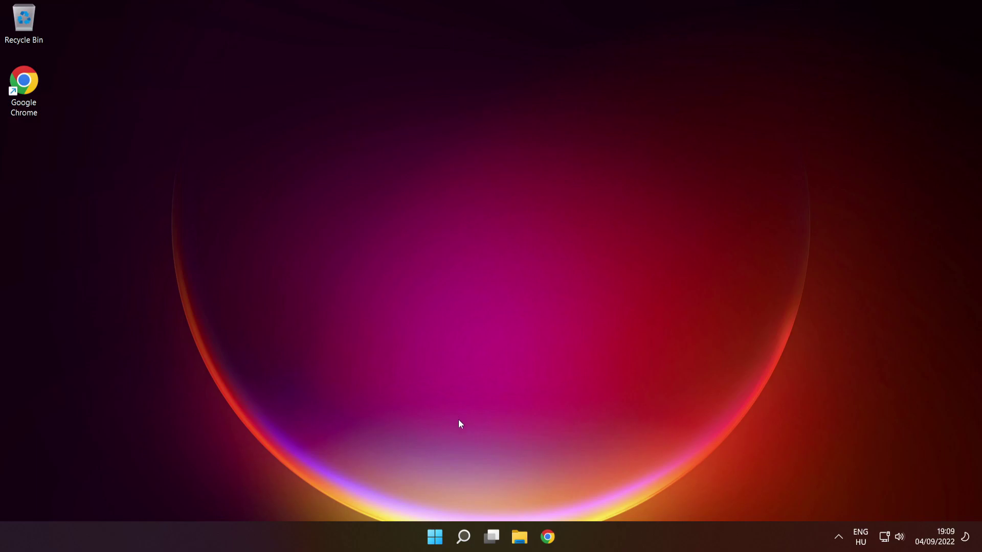
{"action": "mouse_move", "coordinate": [435, 537]}
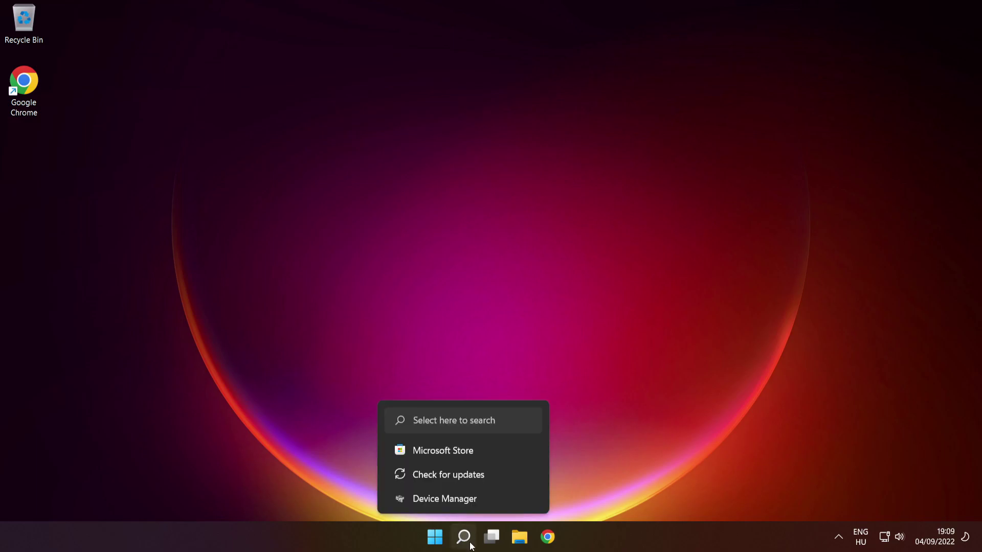
Launch Command Prompt as administrator from search and start entering sfc /scannow.
{"action": "left_click", "coordinate": [463, 537]}
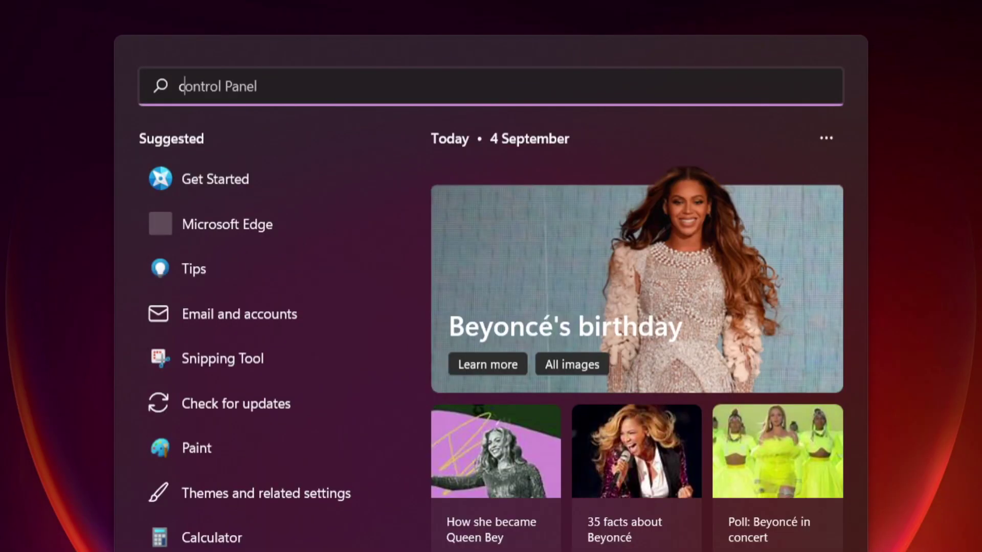
{"action": "type", "text": "cmd"}
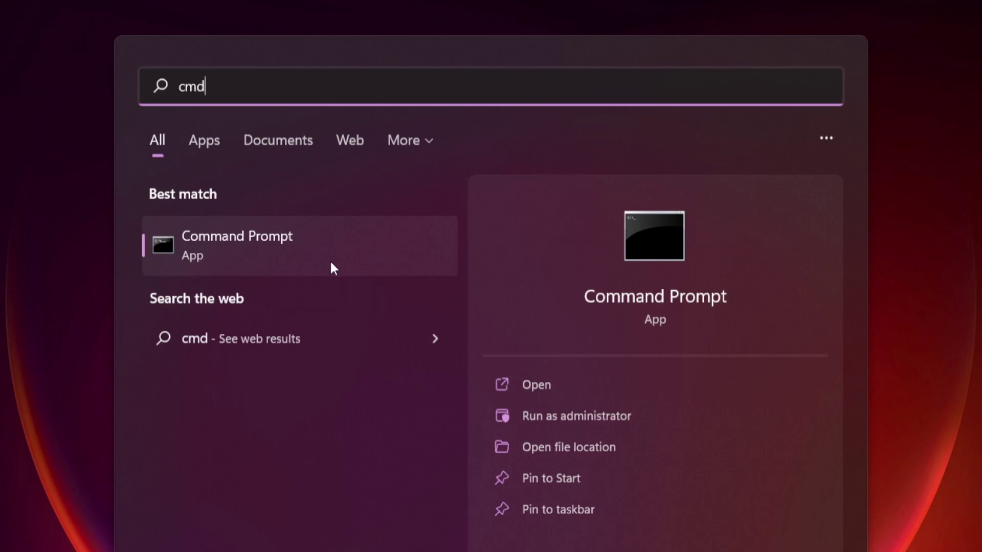
{"action": "right_click", "coordinate": [360, 241]}
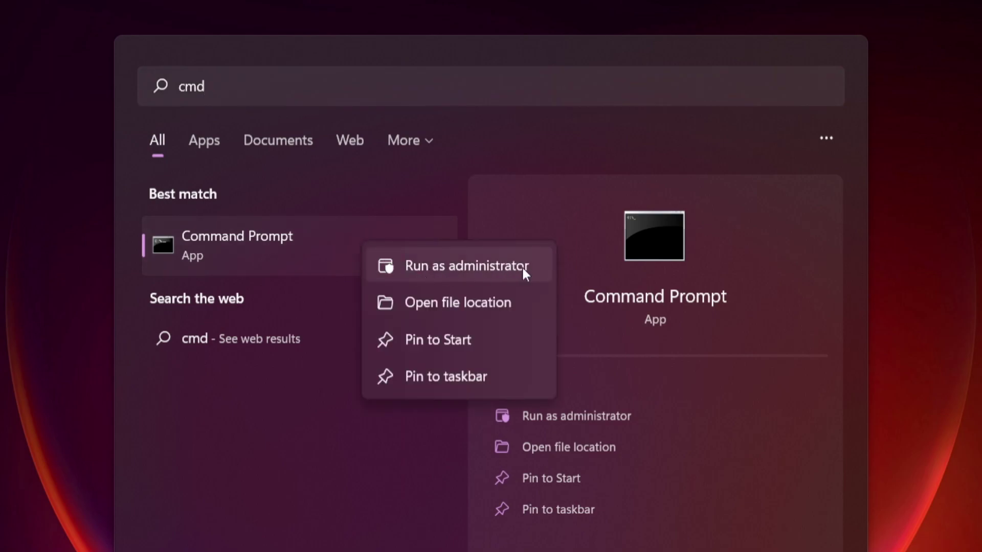
{"action": "left_click", "coordinate": [466, 264]}
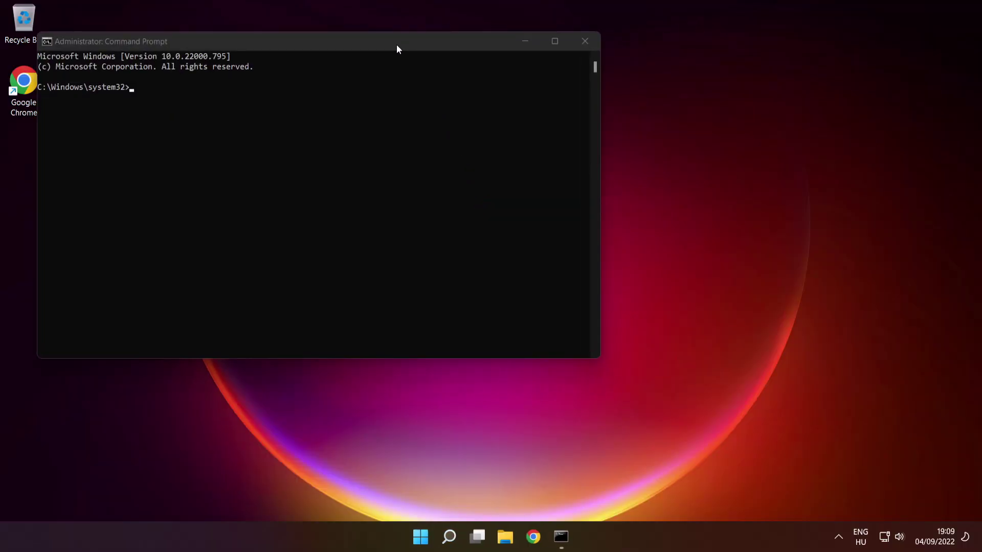
{"action": "left_click_drag", "start_coordinate": [395, 42], "coordinate": [565, 122]}
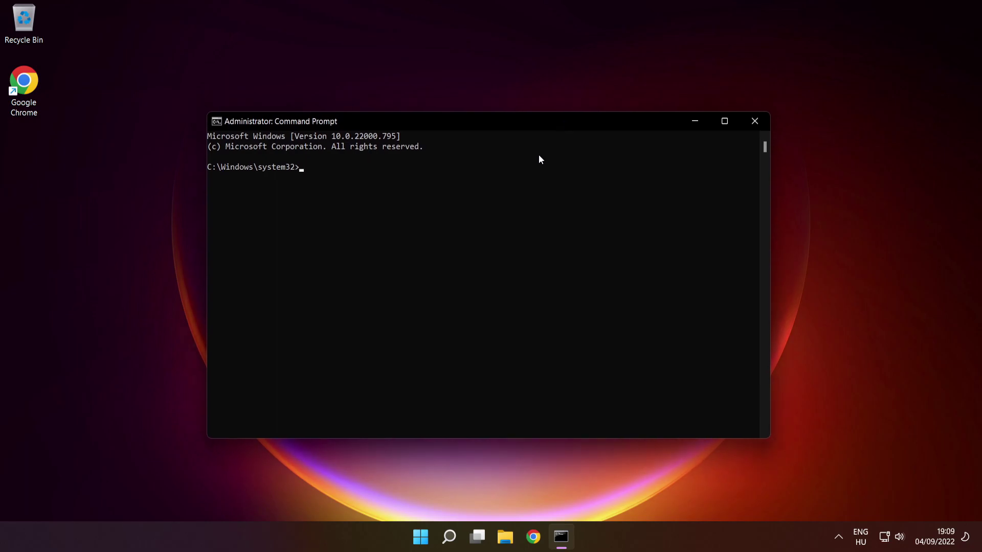
{"action": "type", "text": "sfc /scannow"}
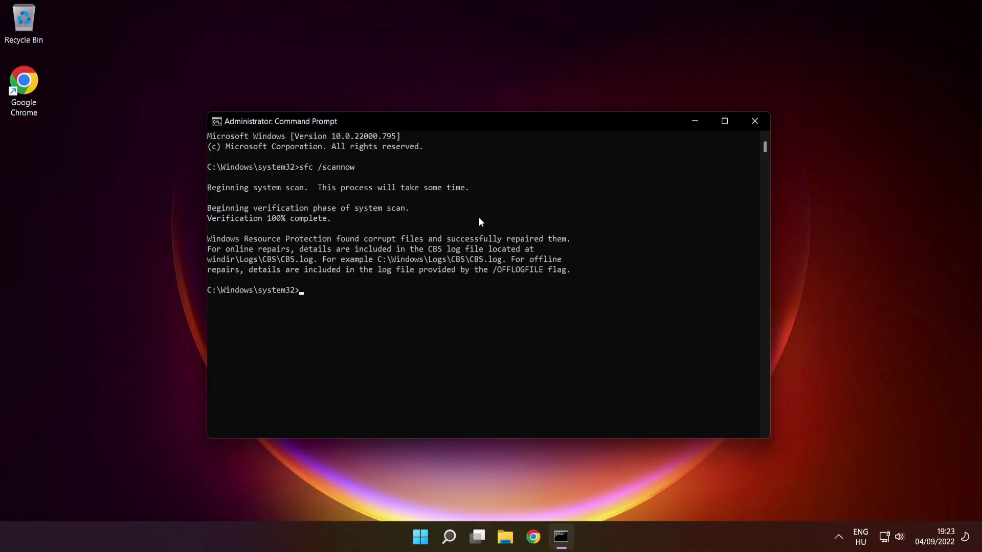
Close Command Prompt and show the Start menu power options for restarting.
{"action": "left_click", "coordinate": [756, 123]}
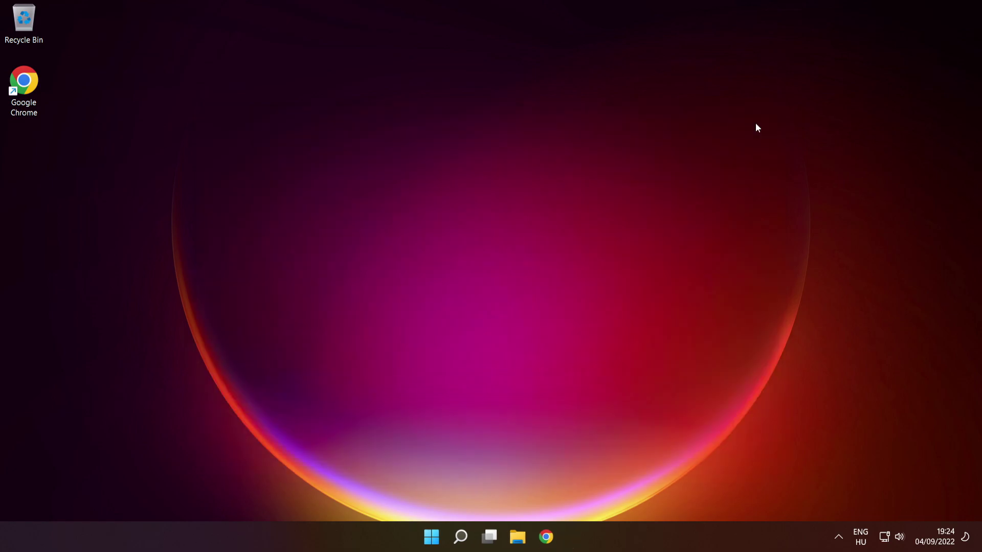
{"action": "left_click", "coordinate": [435, 536]}
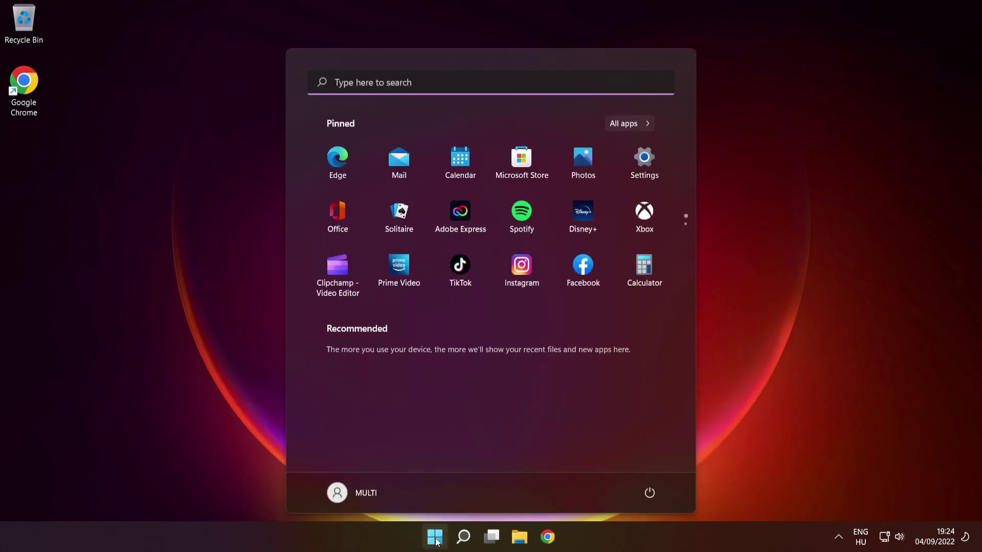
{"action": "left_click", "coordinate": [651, 494]}
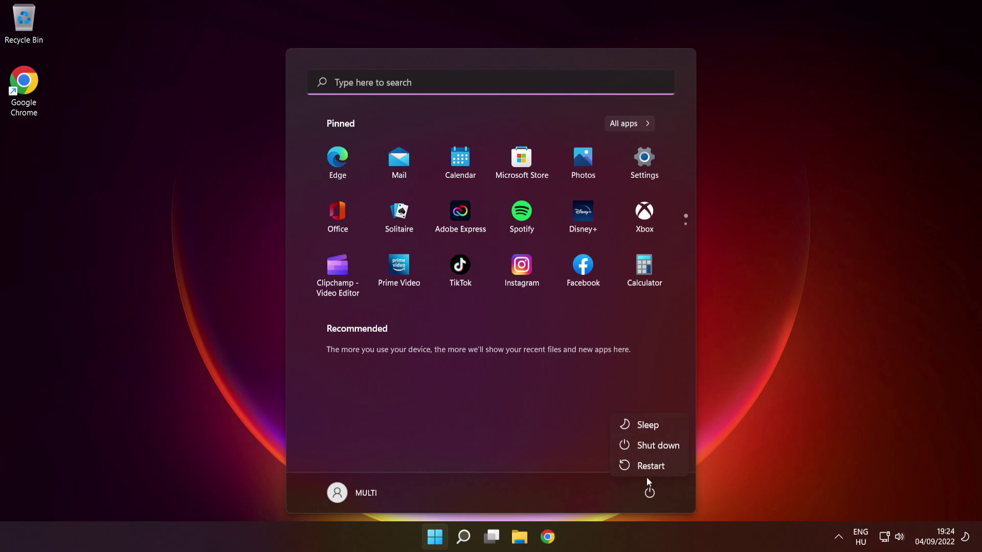